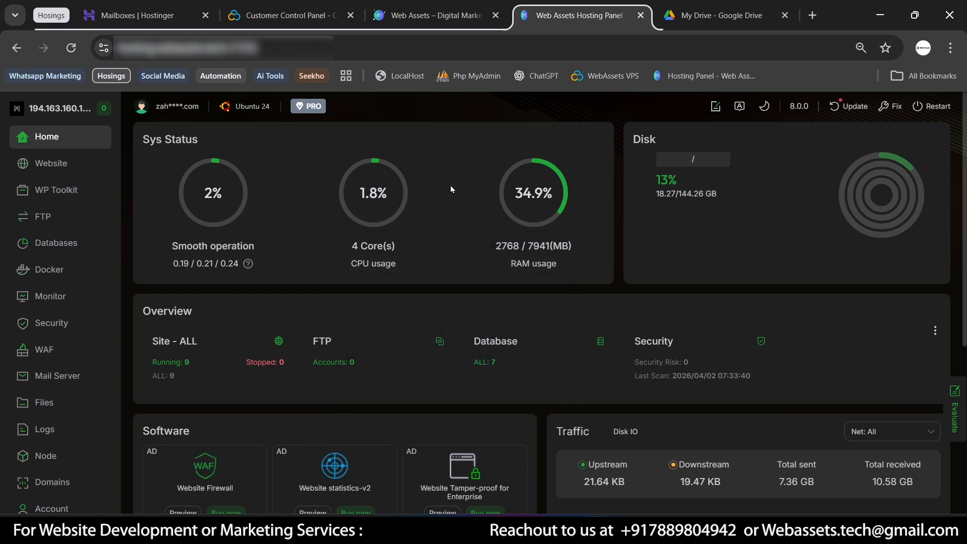
Step: Search the App Store for "drive"
{"action": "scroll", "coordinate": [41, 417], "scroll_direction": "down", "scroll_amount": 3}
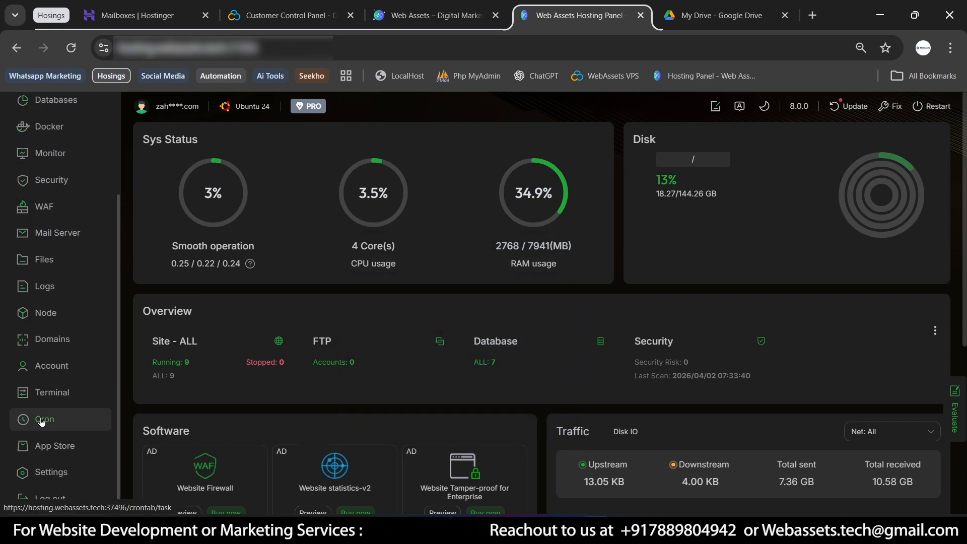
{"action": "left_click", "coordinate": [68, 455]}
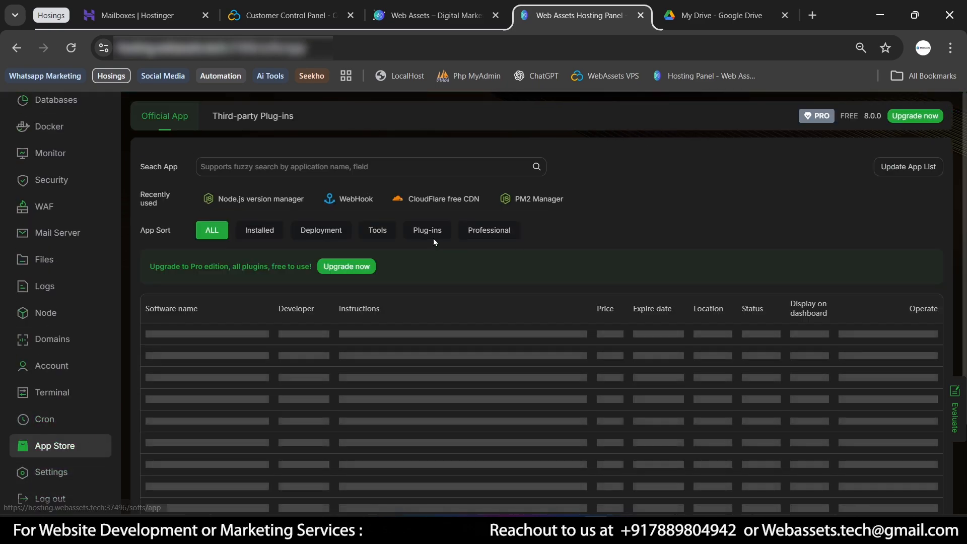
{"action": "left_click", "coordinate": [346, 169]}
{"action": "type", "text": "drive"}
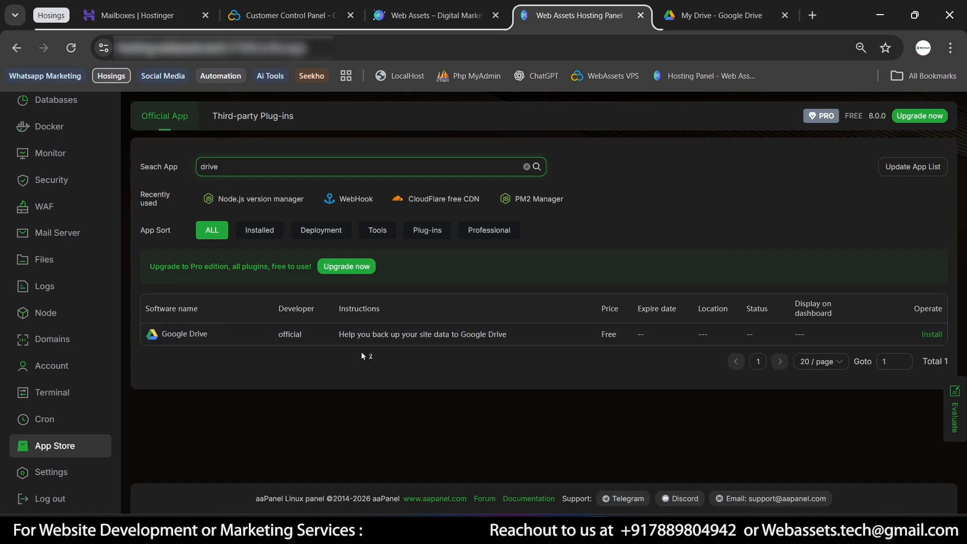
Step: Install version 2.5 of the official Google Drive plugin
{"action": "left_click", "coordinate": [932, 334]}
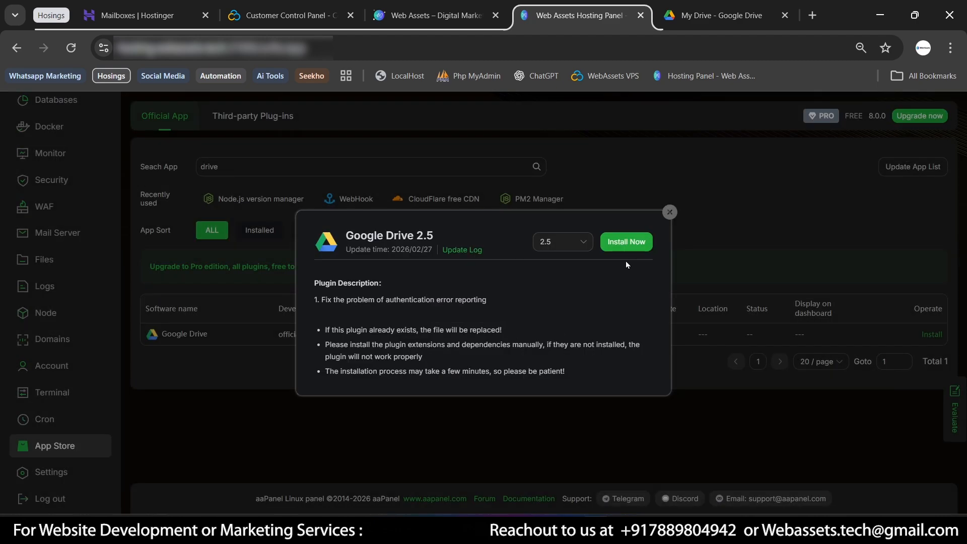
{"action": "left_click", "coordinate": [562, 242]}
{"action": "left_click", "coordinate": [554, 265]}
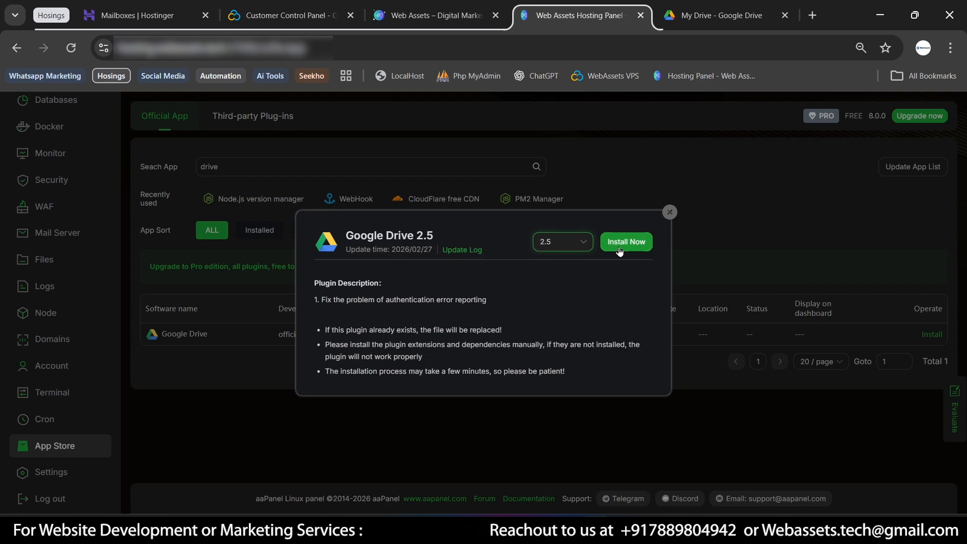
{"action": "left_click", "coordinate": [620, 250]}
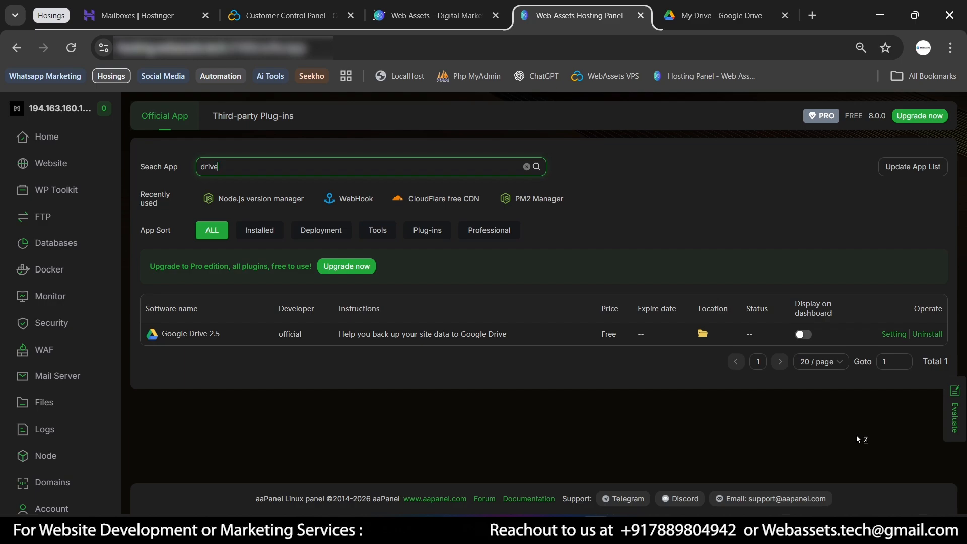
Step: Open the Google Drive plugin's settings and follow its license link to the Google sign-in page
{"action": "left_click", "coordinate": [890, 334]}
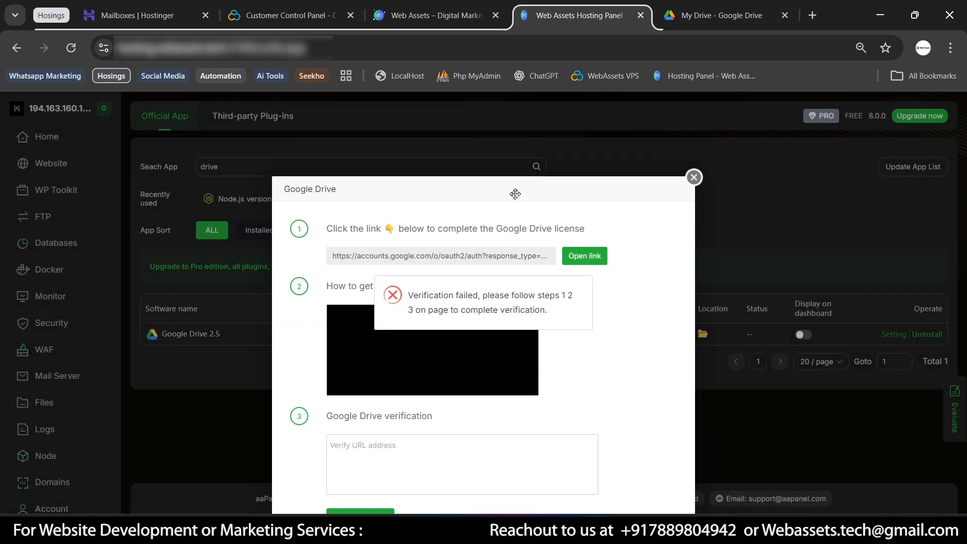
{"action": "left_click_drag", "start_coordinate": [515, 194], "coordinate": [519, 147]}
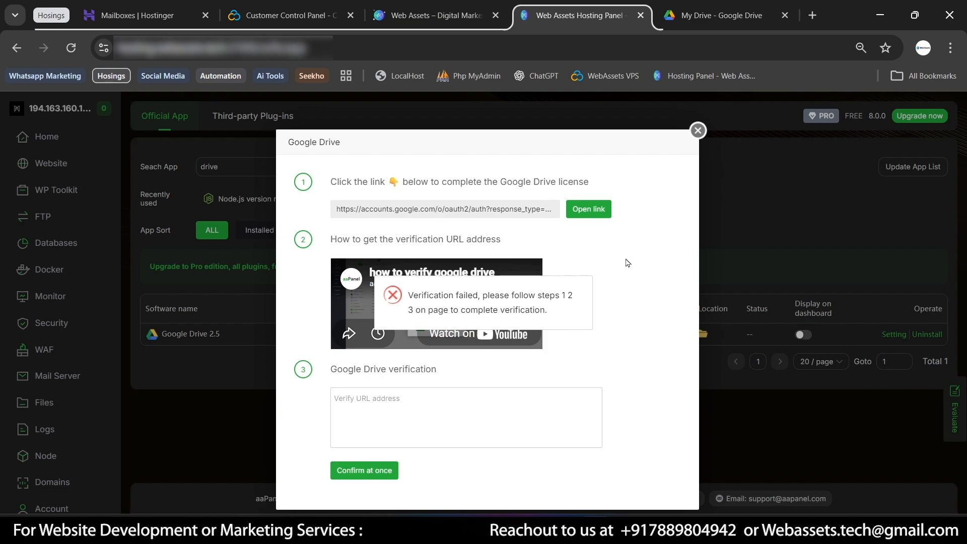
{"action": "left_click_drag", "start_coordinate": [332, 180], "coordinate": [387, 182]}
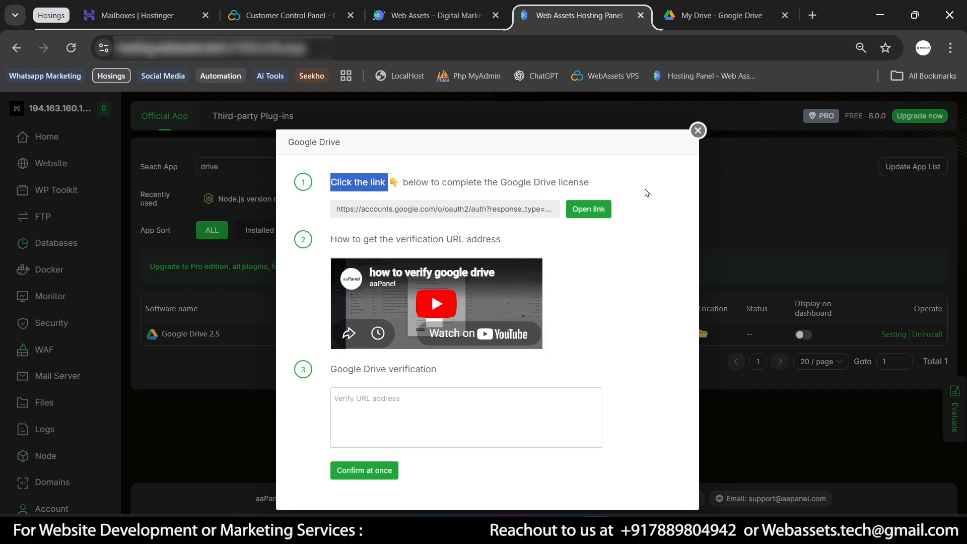
{"action": "left_click", "coordinate": [641, 205]}
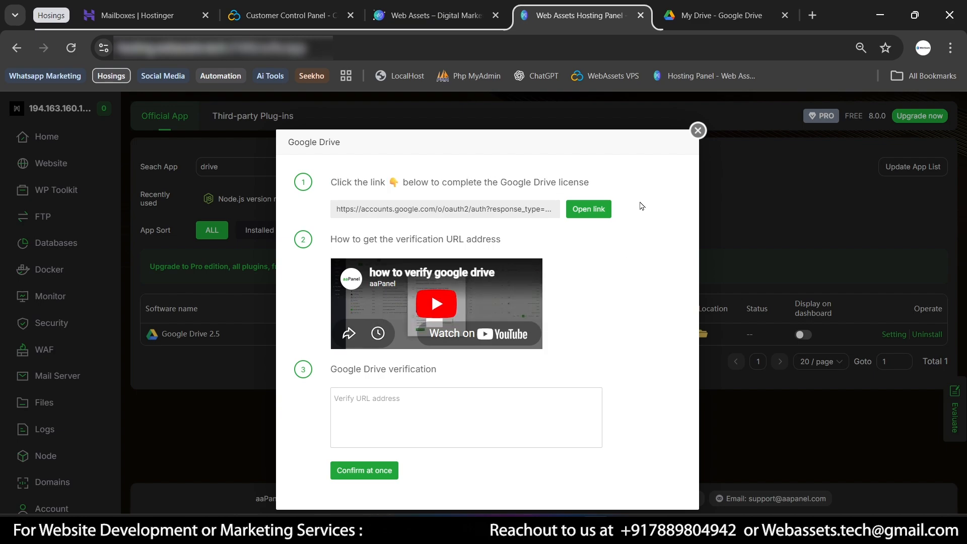
{"action": "left_click", "coordinate": [588, 210]}
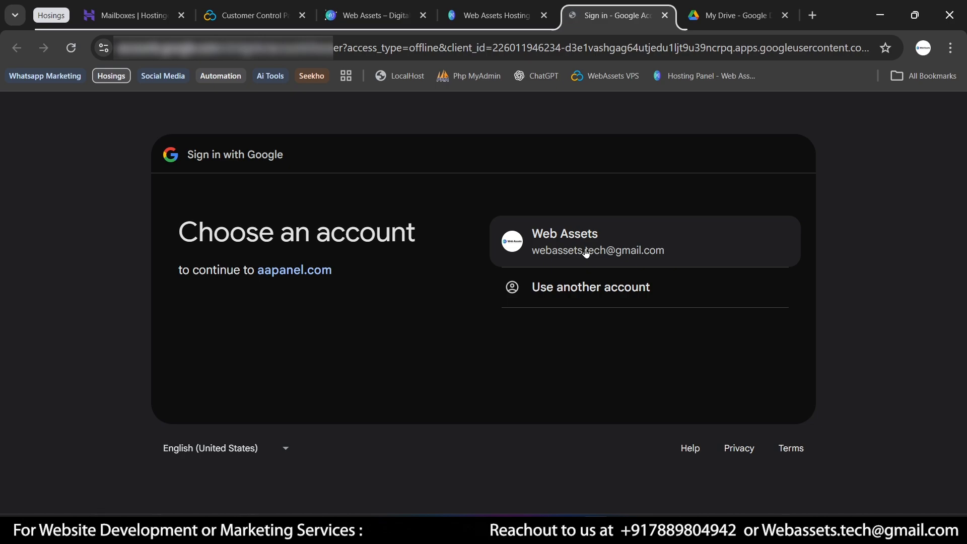
Step: Choose the Web Assets Google account and grant aapanel.com access to its Google Drive files
{"action": "left_click", "coordinate": [585, 251]}
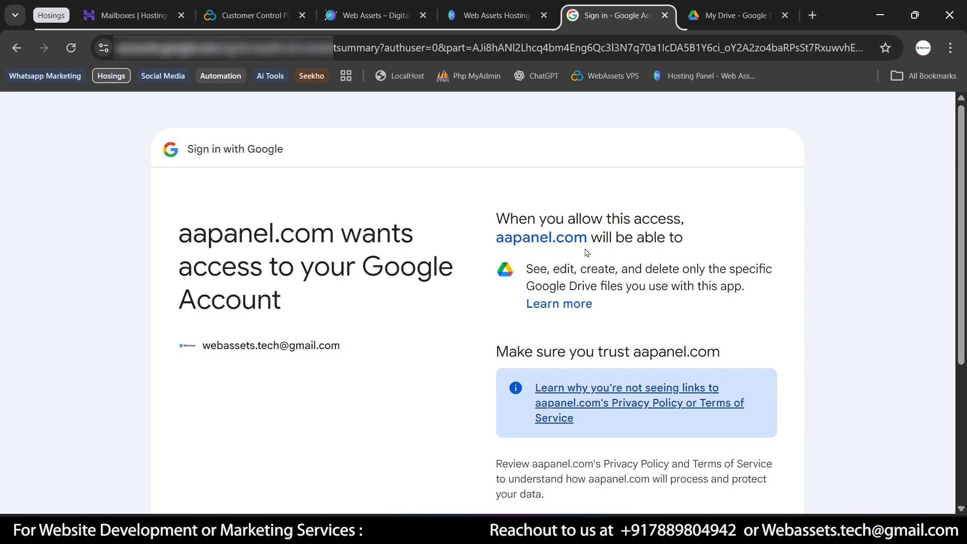
{"action": "scroll", "coordinate": [584, 252], "scroll_direction": "down", "scroll_amount": 5}
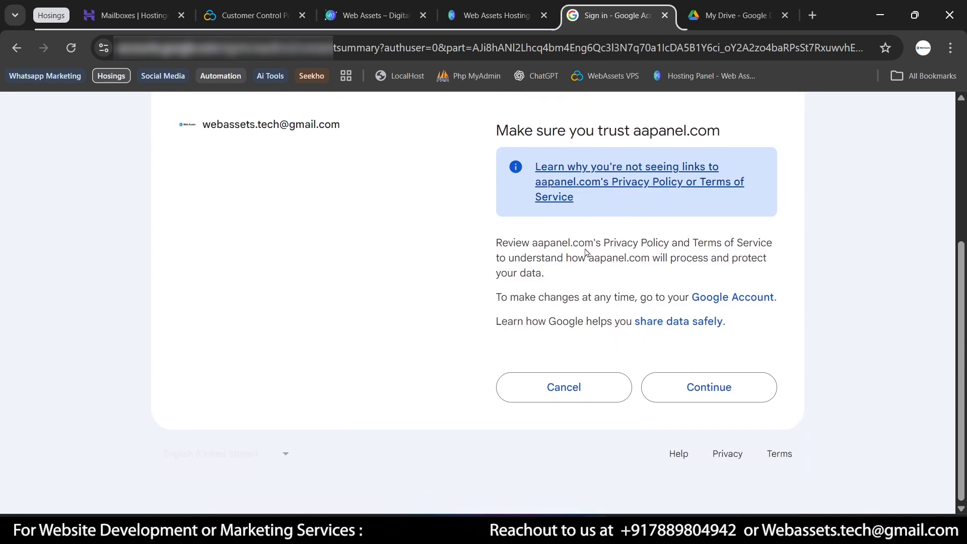
{"action": "left_click", "coordinate": [713, 391]}
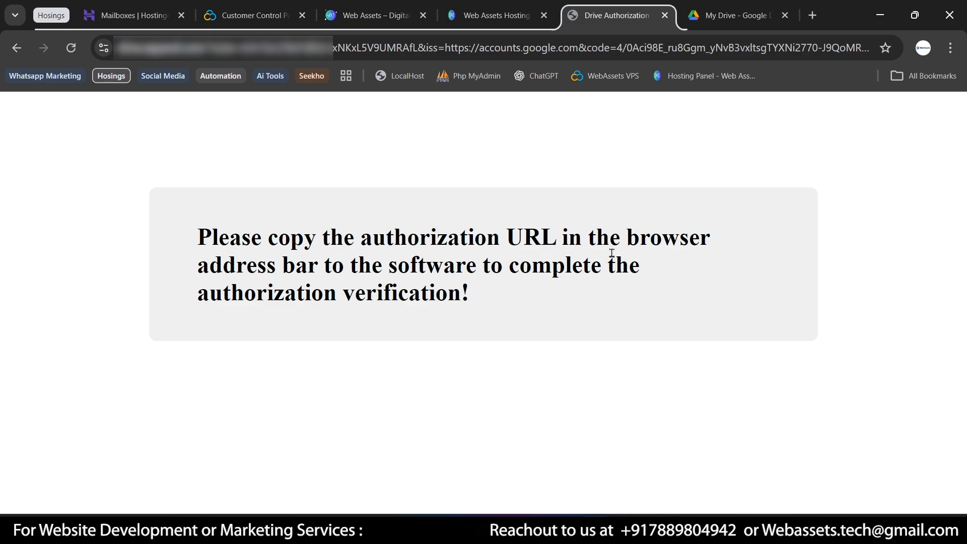
Step: Copy the full authorization URL of the Drive Authorization page
{"action": "left_click_drag", "start_coordinate": [178, 211], "coordinate": [589, 303]}
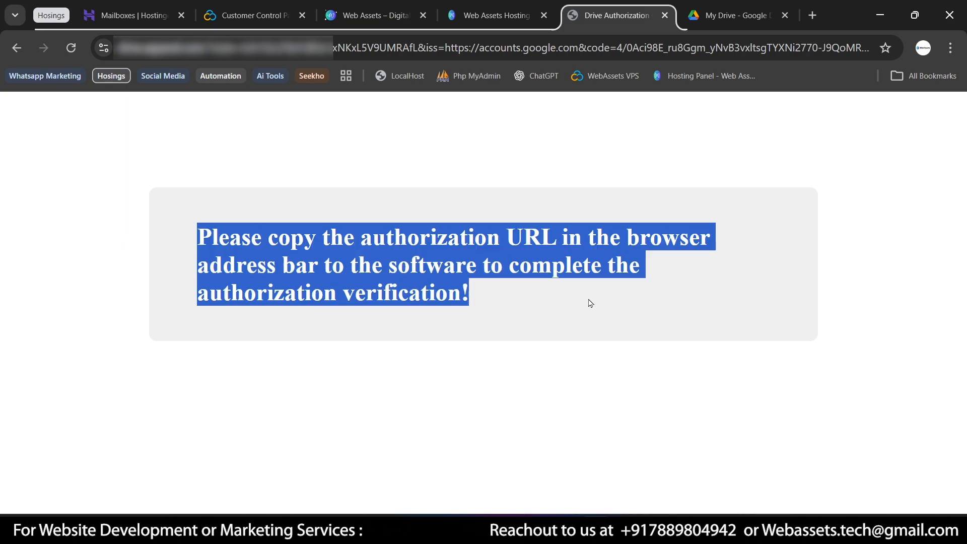
{"action": "left_click", "coordinate": [509, 289]}
{"action": "left_click", "coordinate": [403, 45]}
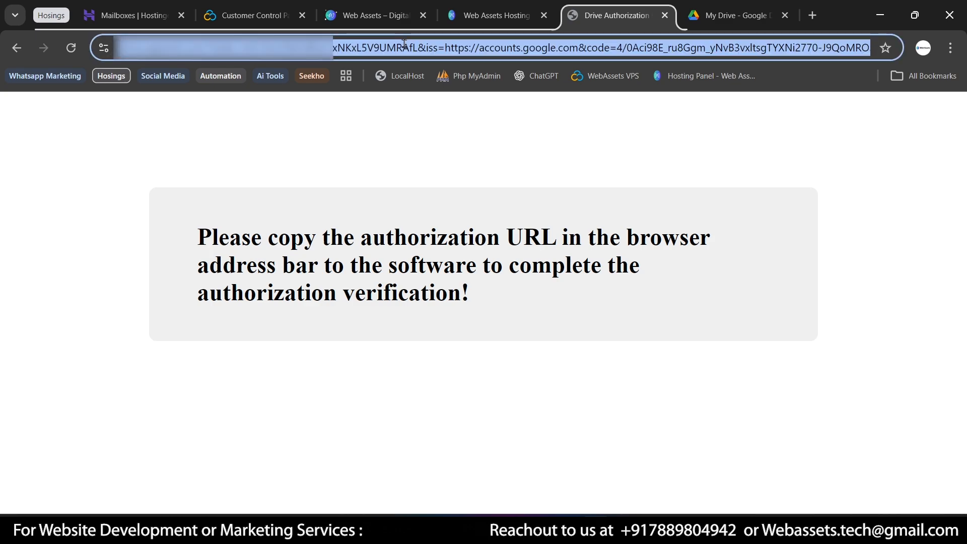
{"action": "left_click", "coordinate": [486, 6]}
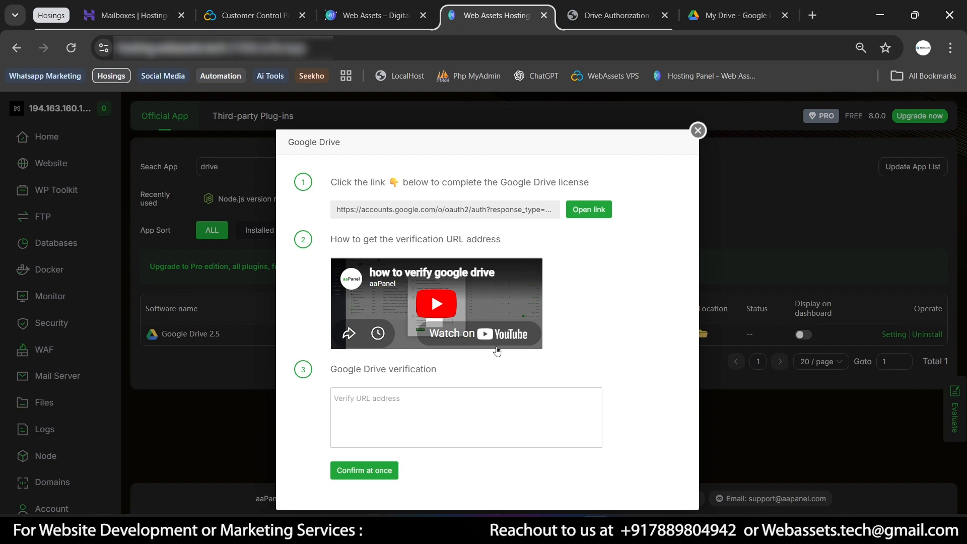
{"action": "left_click", "coordinate": [393, 413]}
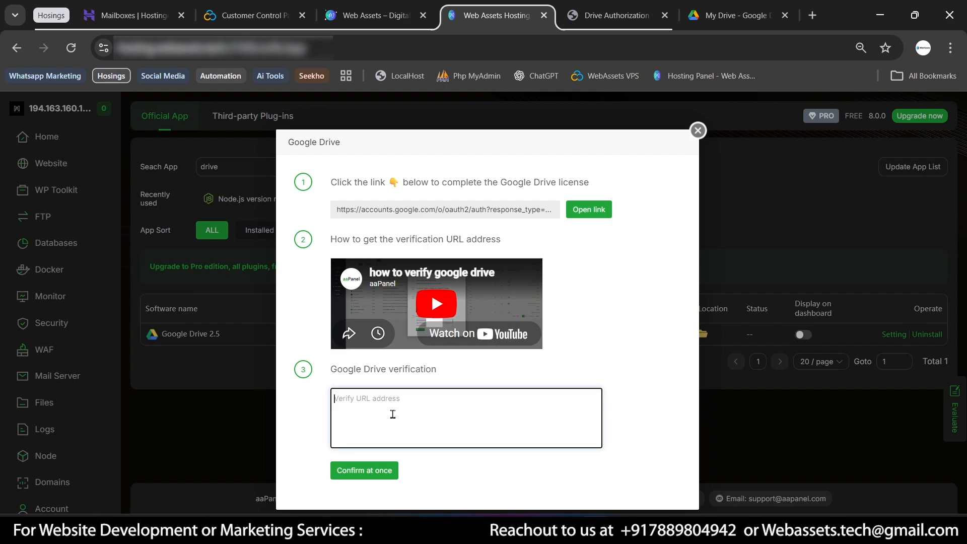
{"action": "left_click", "coordinate": [584, 6]}
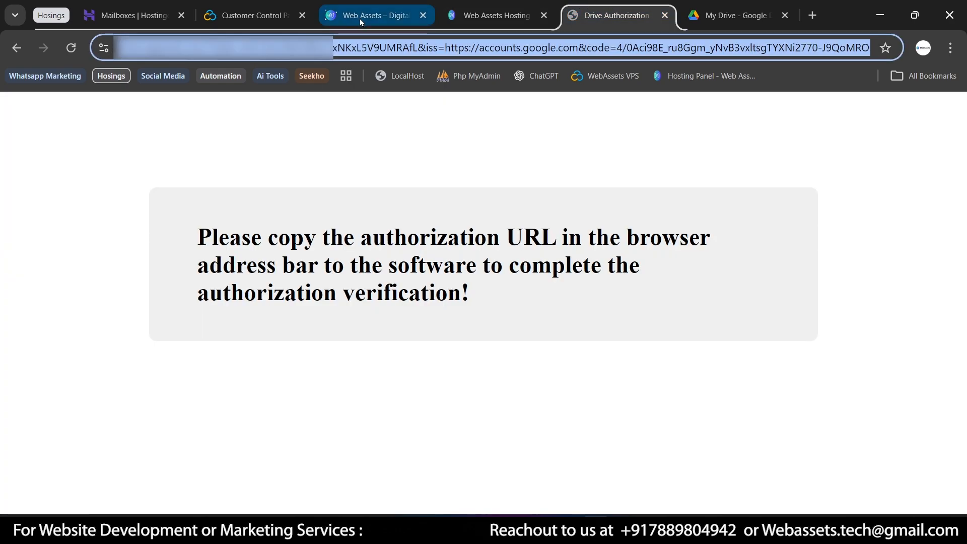
{"action": "left_click_drag", "start_coordinate": [197, 238], "coordinate": [316, 263]}
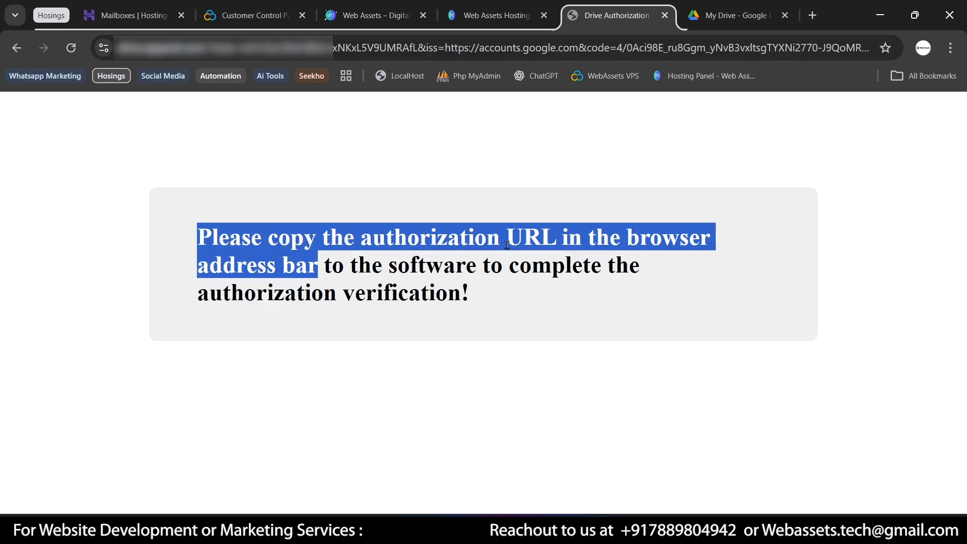
{"action": "left_click", "coordinate": [386, 49]}
{"action": "key", "text": "ctrl+a"}
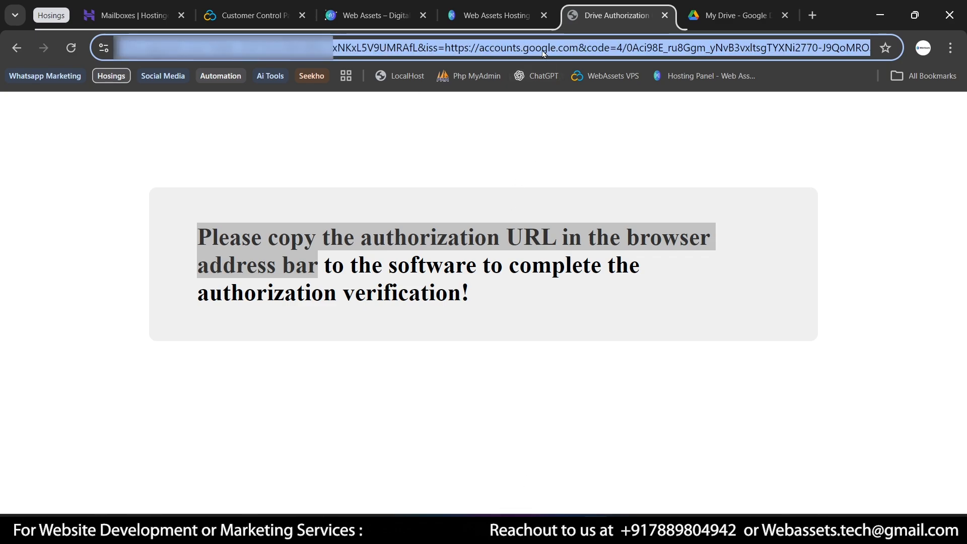
Step: Paste the authorization URL into the plugin's Google Drive verification field, confirm it, and reload the hosting panel page
{"action": "left_click", "coordinate": [479, 7]}
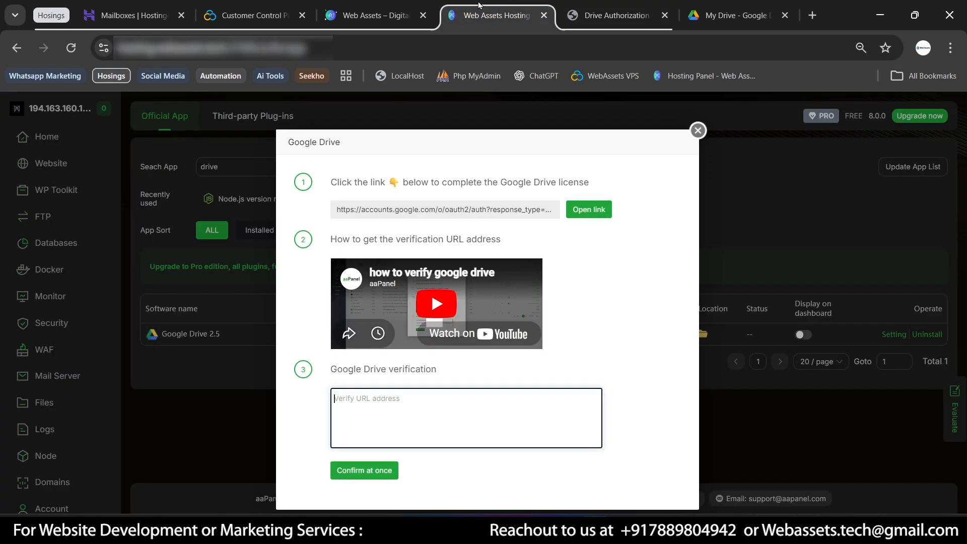
{"action": "left_click", "coordinate": [389, 409]}
{"action": "key", "text": "ctrl+v"}
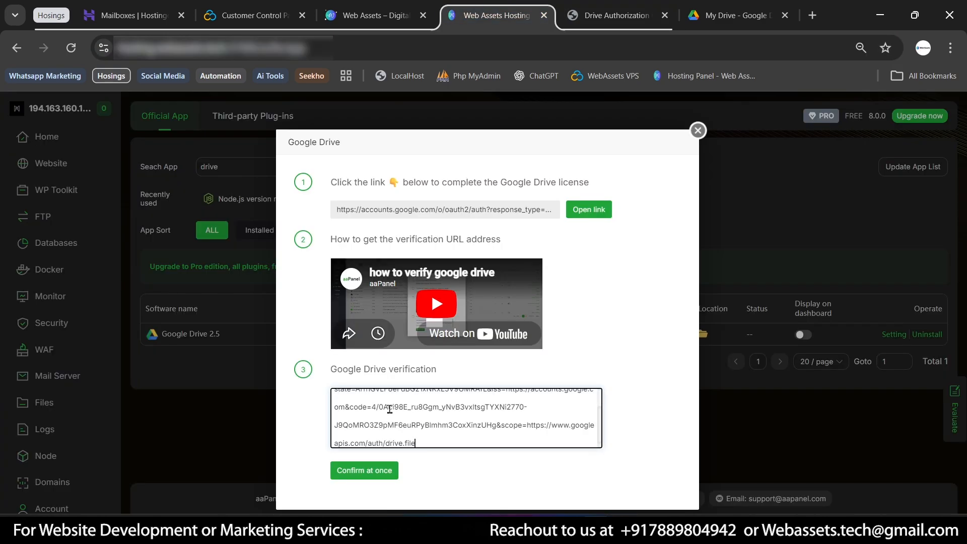
{"action": "left_click", "coordinate": [353, 470]}
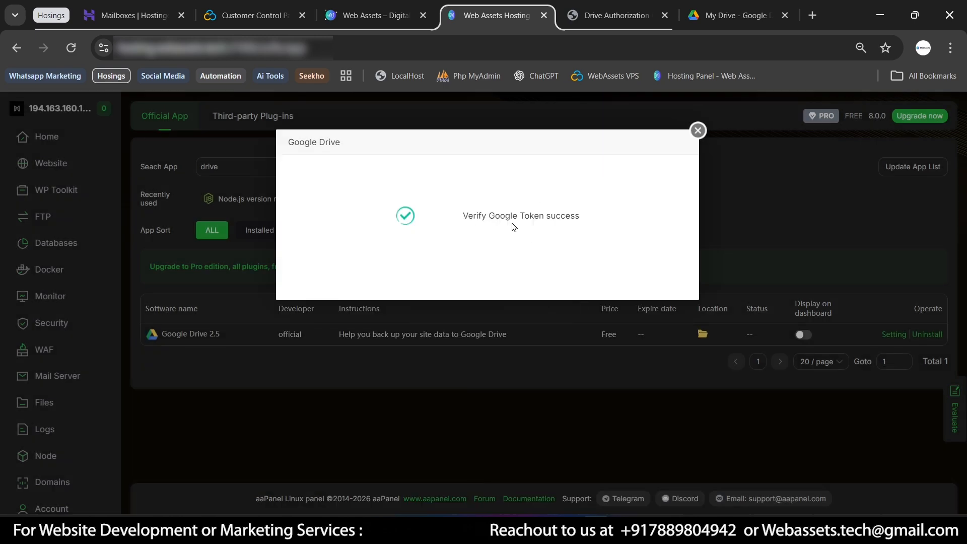
{"action": "left_click", "coordinate": [470, 55]}
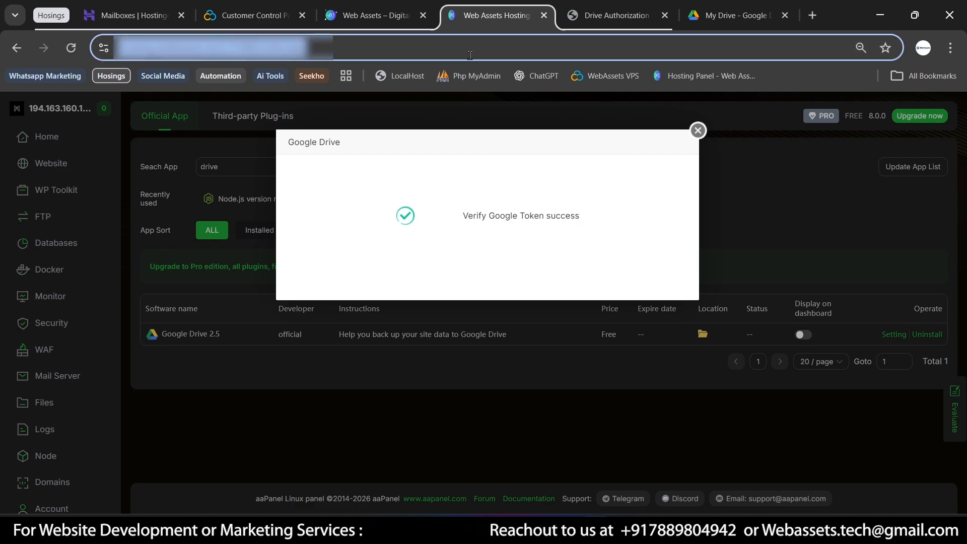
{"action": "key", "text": "Return"}
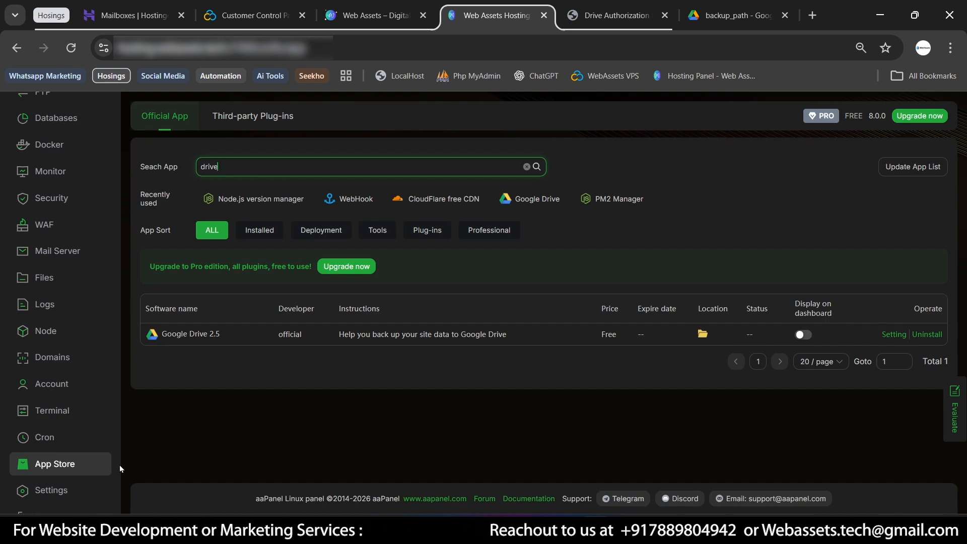
Step: Start a new cron task and set its task type to Backup Site
{"action": "left_click", "coordinate": [42, 439]}
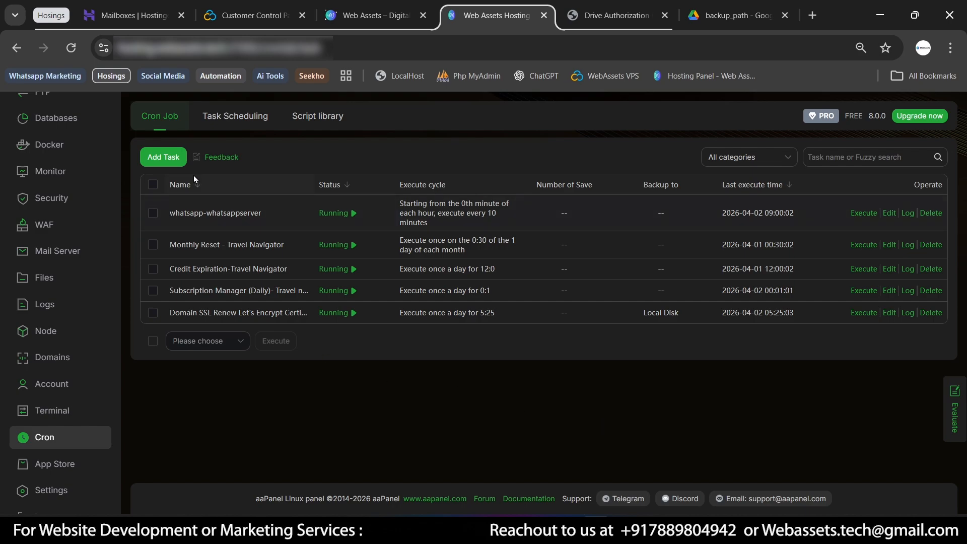
{"action": "left_click", "coordinate": [152, 161]}
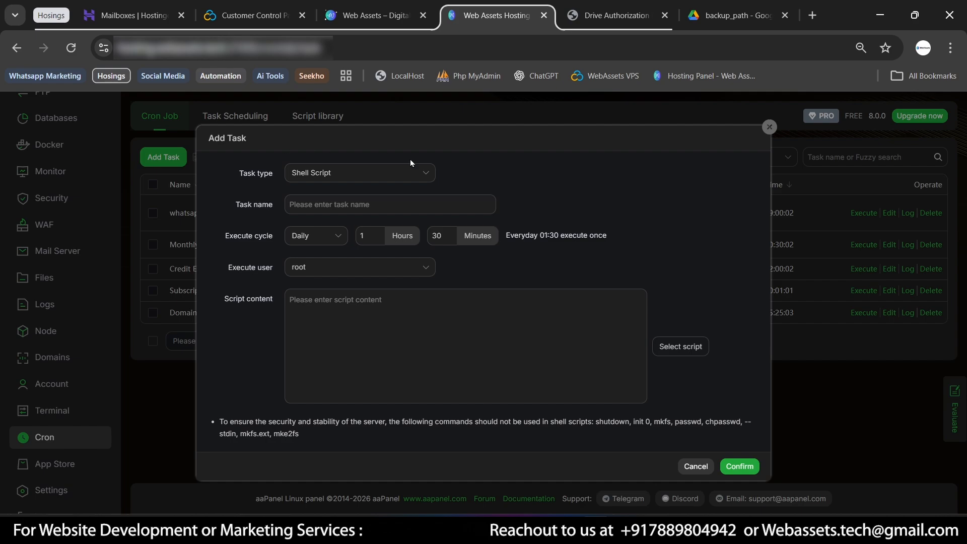
{"action": "left_click", "coordinate": [375, 176]}
{"action": "left_click", "coordinate": [355, 177]}
{"action": "left_click", "coordinate": [355, 177]}
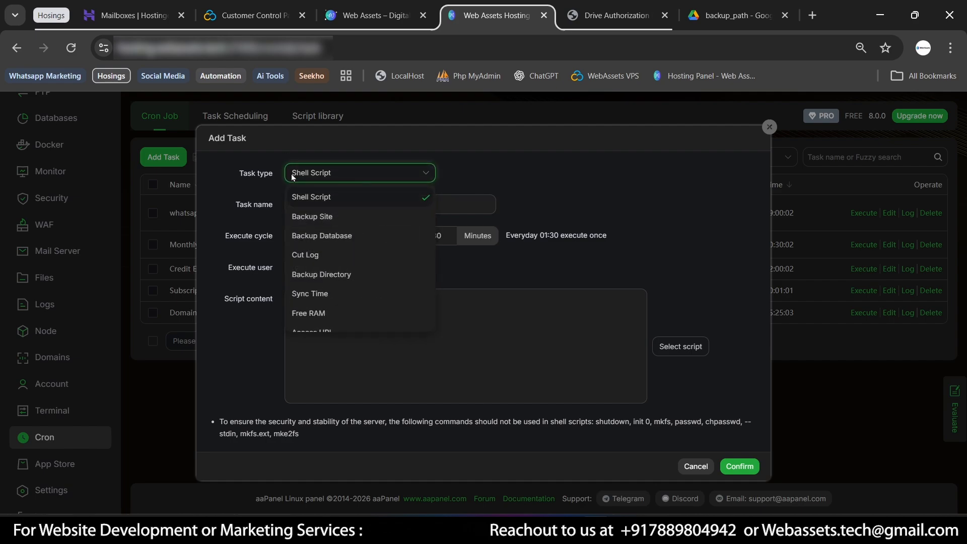
{"action": "left_click", "coordinate": [362, 219]}
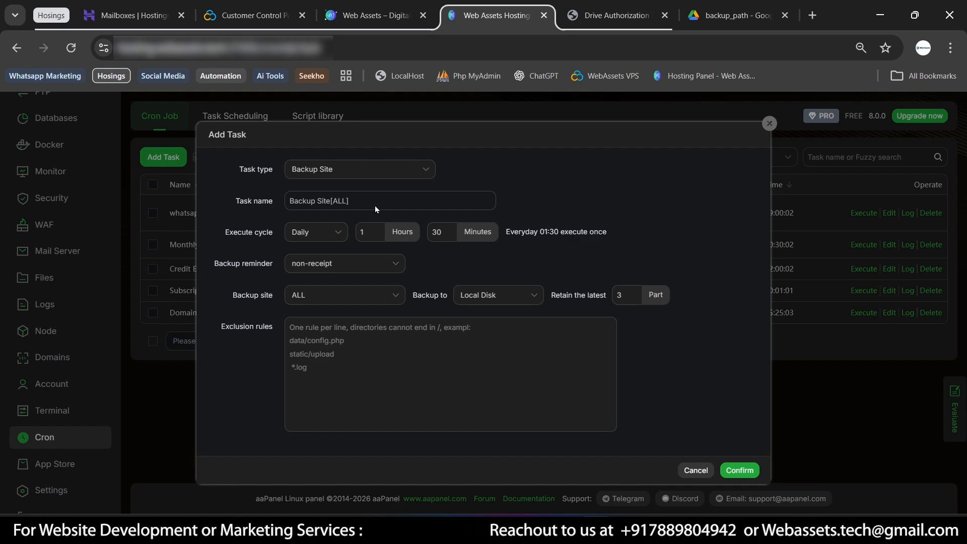
Step: Set the site backup task's execute cycle to Weekly, on Monday at 01:30
{"action": "left_click", "coordinate": [307, 233]}
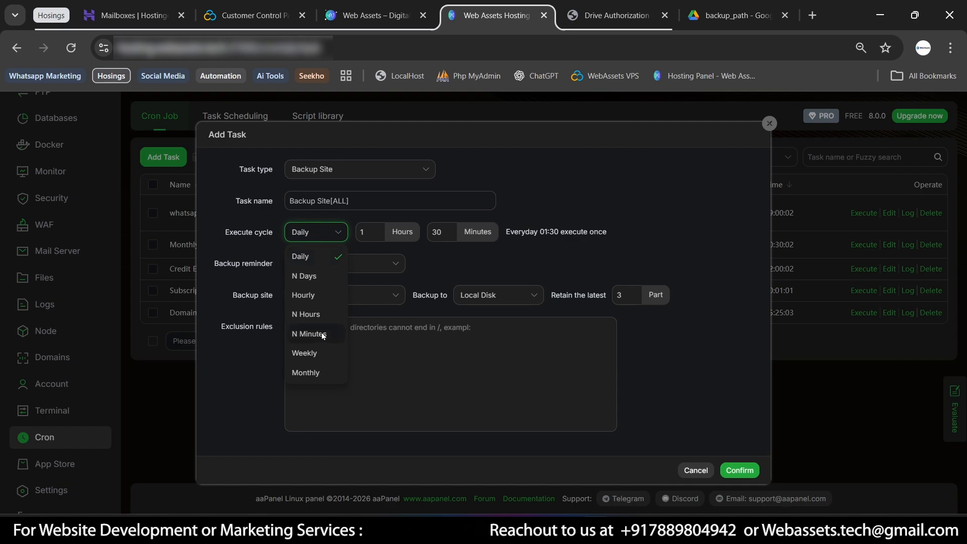
{"action": "left_click", "coordinate": [310, 356]}
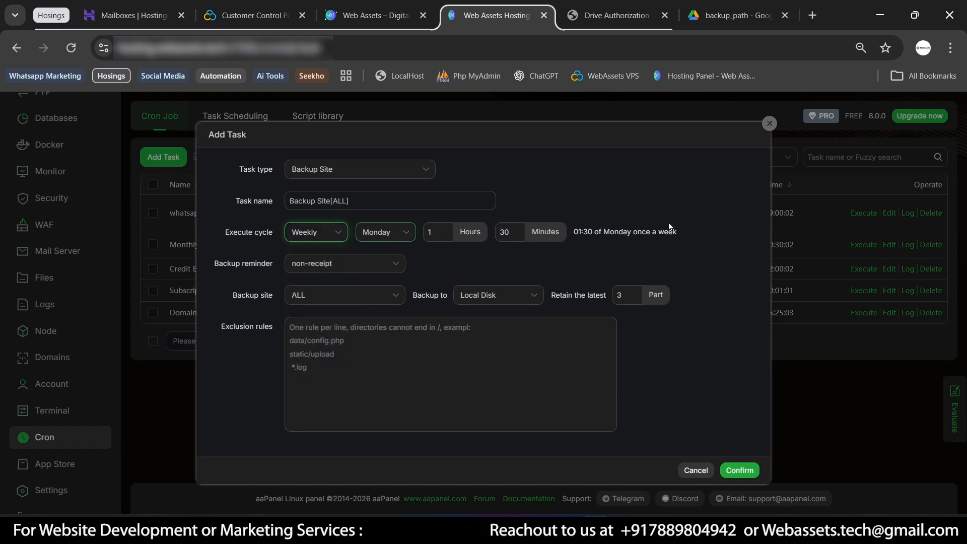
{"action": "left_click", "coordinate": [685, 210]}
{"action": "left_click", "coordinate": [438, 232]}
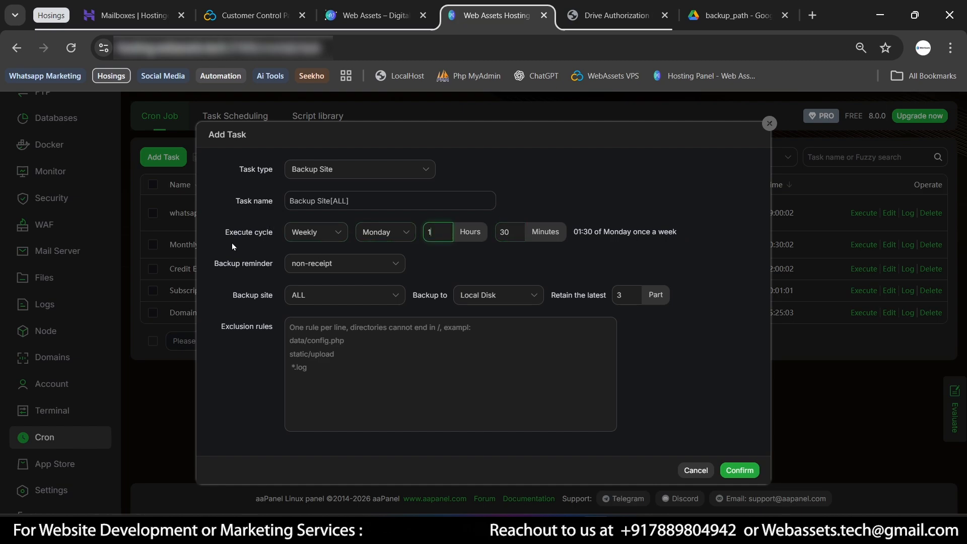
{"action": "left_click_drag", "start_coordinate": [218, 231], "coordinate": [594, 240]}
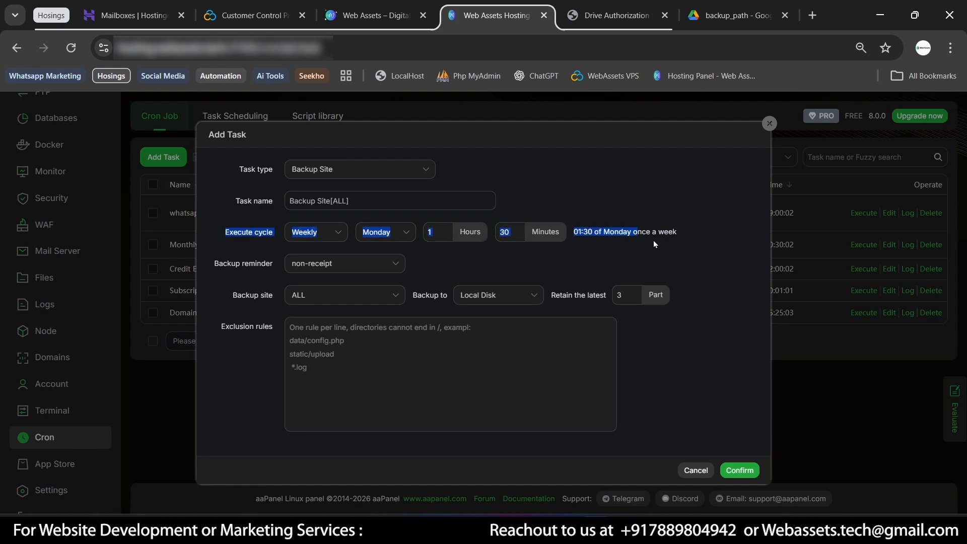
{"action": "left_click", "coordinate": [681, 250]}
{"action": "left_click_drag", "start_coordinate": [217, 232], "coordinate": [621, 237]}
{"action": "left_click", "coordinate": [238, 270]}
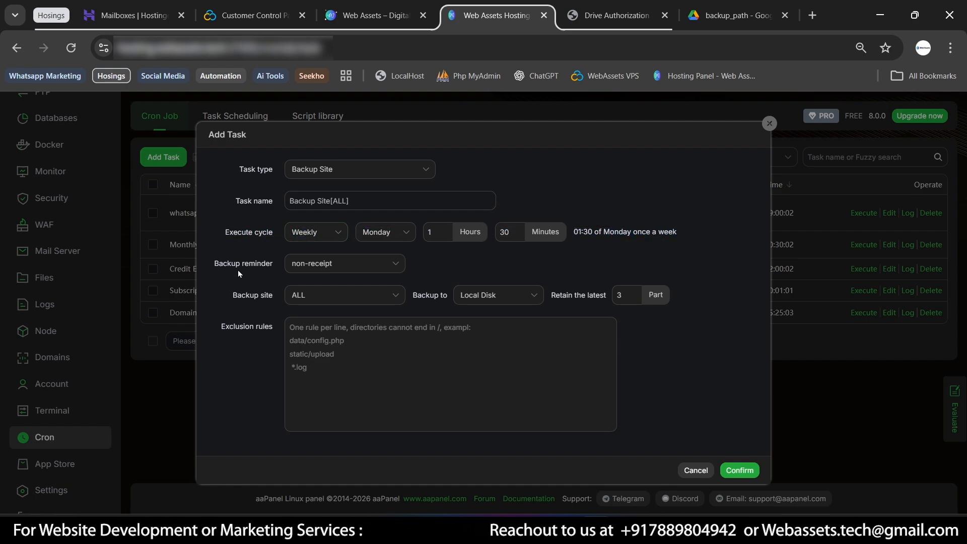
Step: Keep the task's backup reminder at non-receipt and include ALL sites in the backup
{"action": "left_click", "coordinate": [349, 264]}
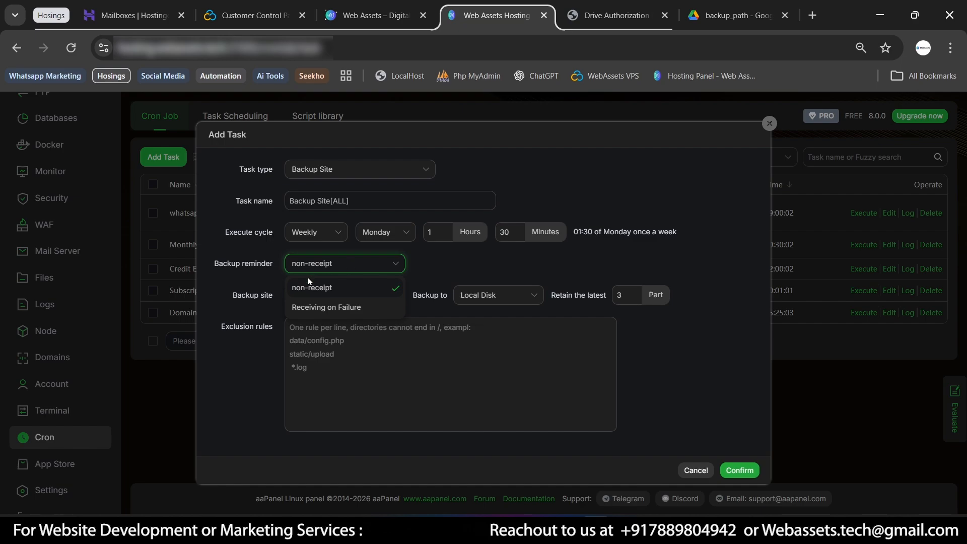
{"action": "left_click", "coordinate": [315, 292]}
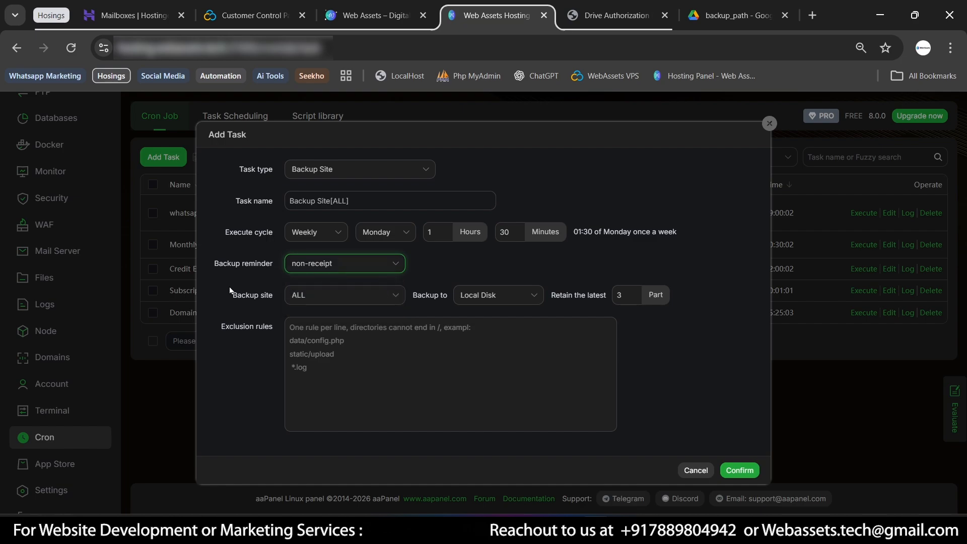
{"action": "left_click", "coordinate": [331, 301]}
{"action": "left_click", "coordinate": [316, 319]}
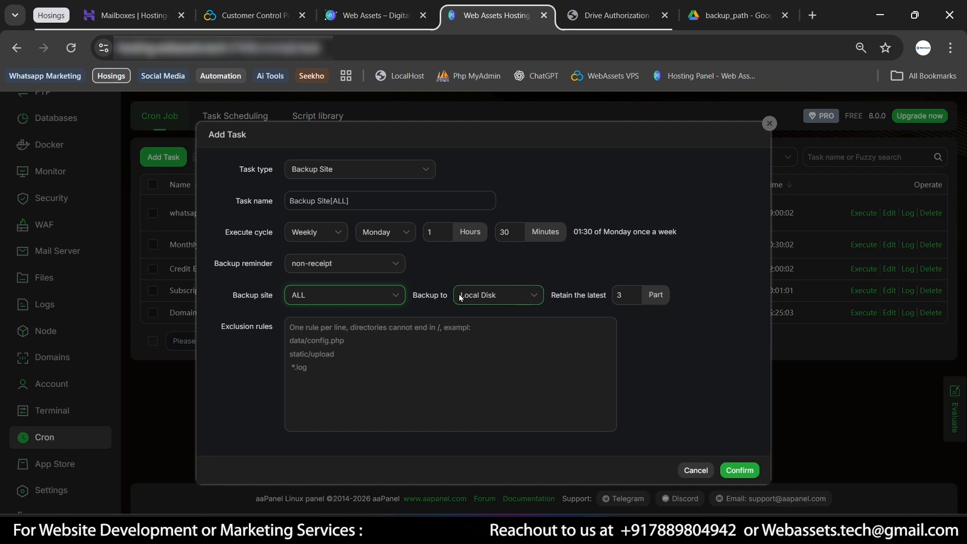
Step: Set the site backup task's destination to Google Drive
{"action": "left_click_drag", "start_coordinate": [412, 297], "coordinate": [437, 297]}
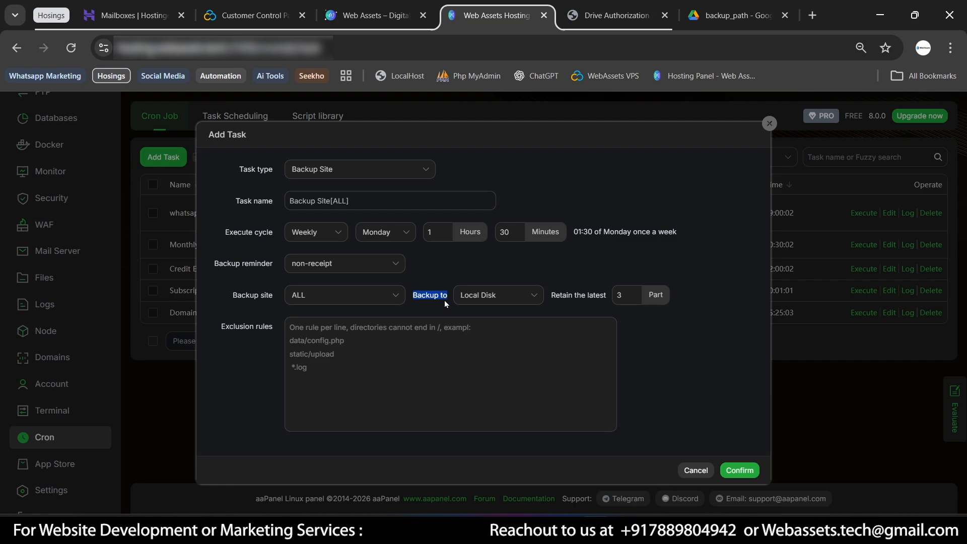
{"action": "left_click", "coordinate": [445, 302]}
{"action": "left_click", "coordinate": [500, 302]}
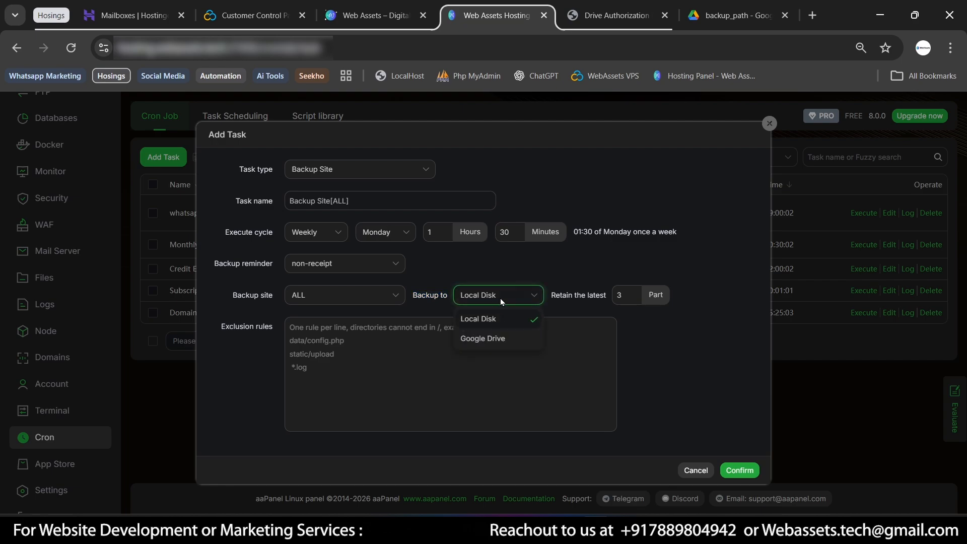
{"action": "left_click", "coordinate": [484, 341]}
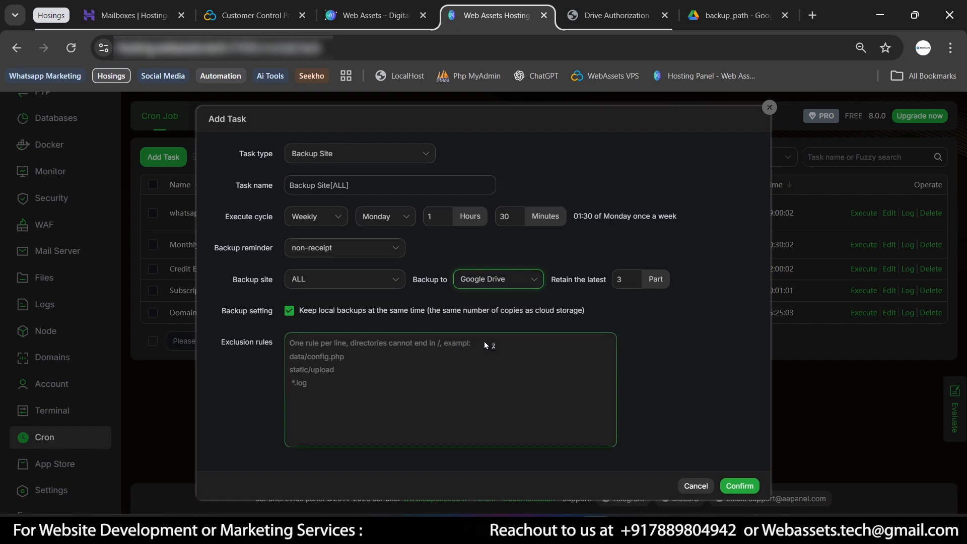
Step: Retain only the latest 1 backup, turn off keeping local backups, and save the new task
{"action": "left_click", "coordinate": [628, 281]}
{"action": "key", "text": "BackSpace"}
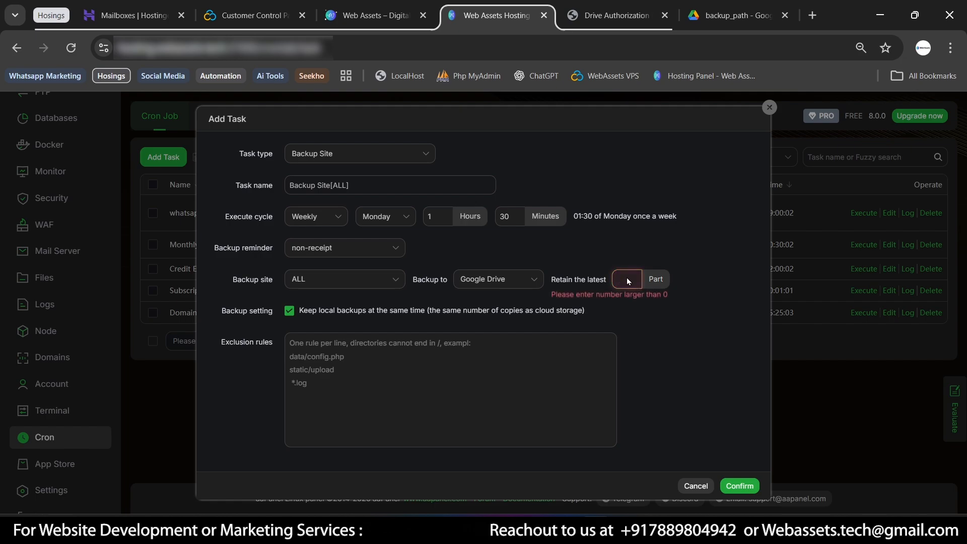
{"action": "type", "text": "1"}
{"action": "left_click", "coordinate": [710, 293]}
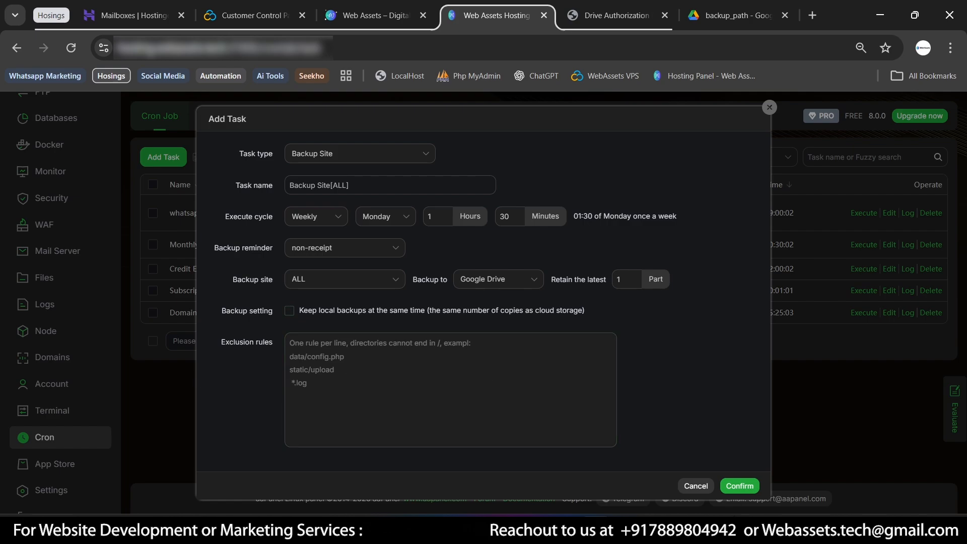
{"action": "left_click", "coordinate": [734, 487]}
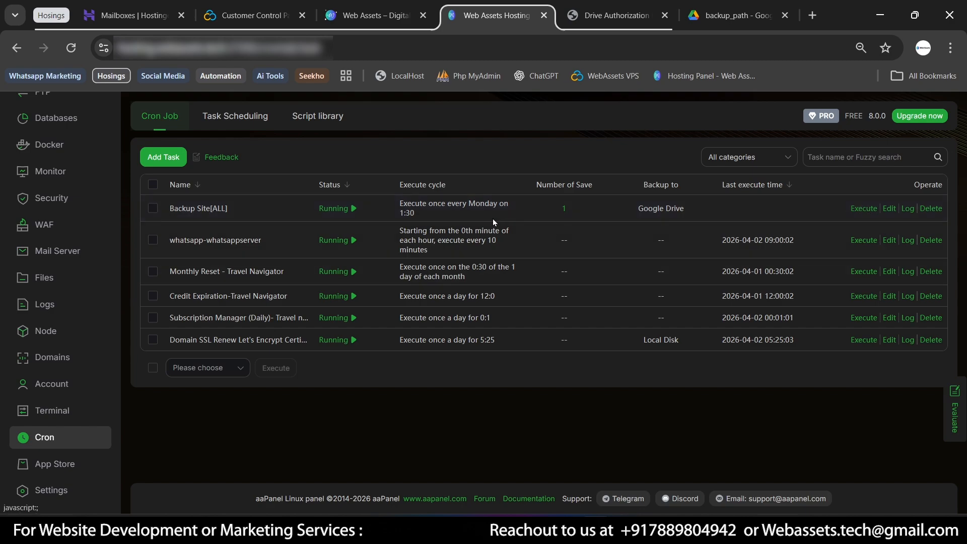
Step: Open the log of the Backup Site[ALL] task and empty it
{"action": "left_click", "coordinate": [908, 208]}
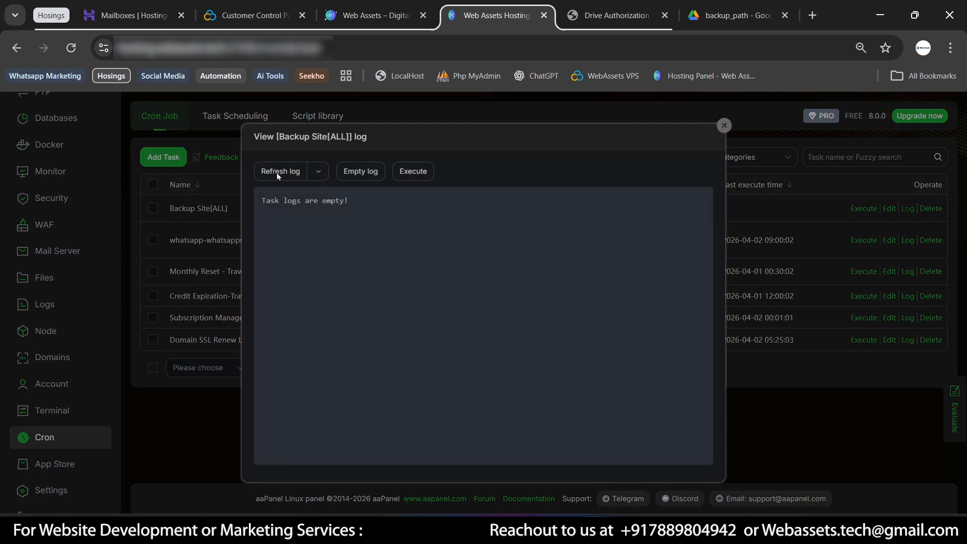
{"action": "left_click", "coordinate": [276, 173]}
{"action": "left_click", "coordinate": [367, 172]}
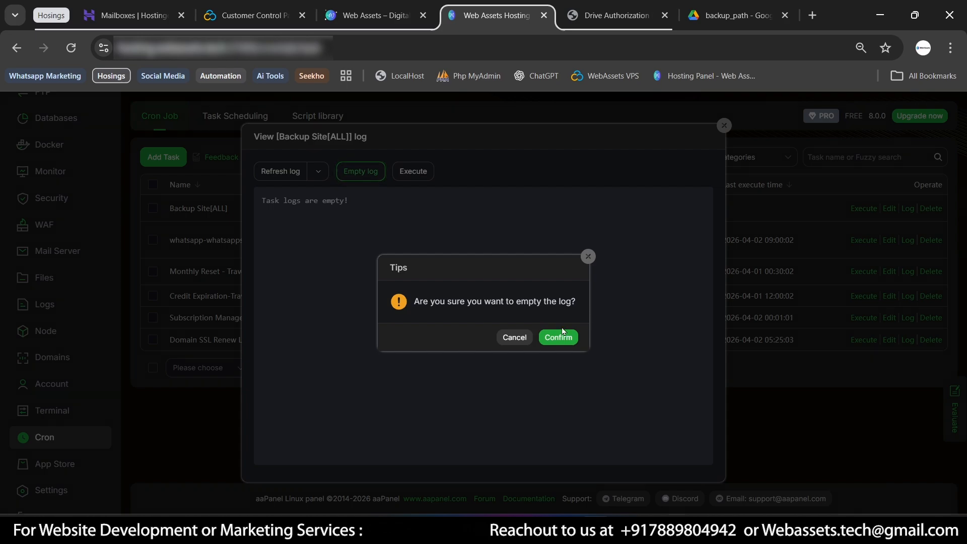
{"action": "left_click", "coordinate": [549, 340]}
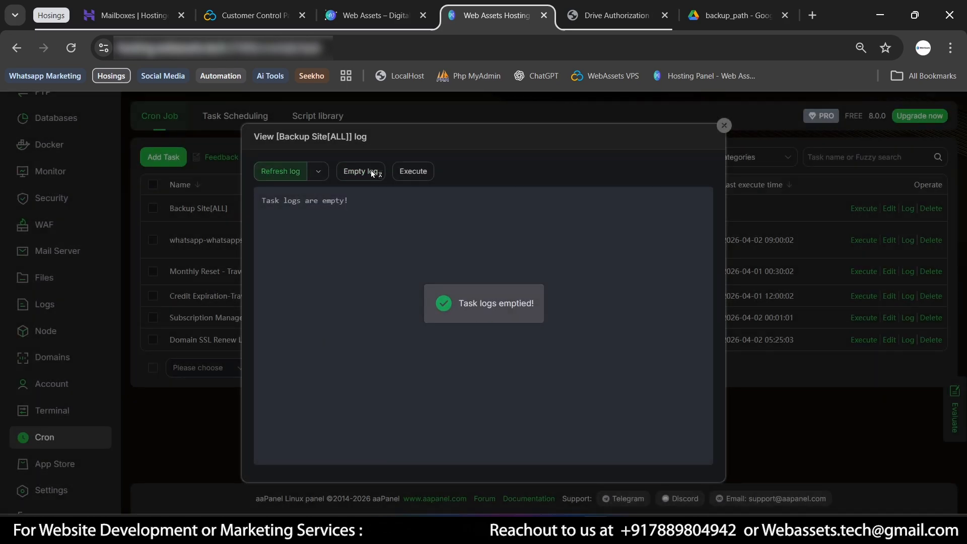
Step: Execute the Backup Site[ALL] task immediately and read the first entries in its refreshed log
{"action": "left_click", "coordinate": [407, 178]}
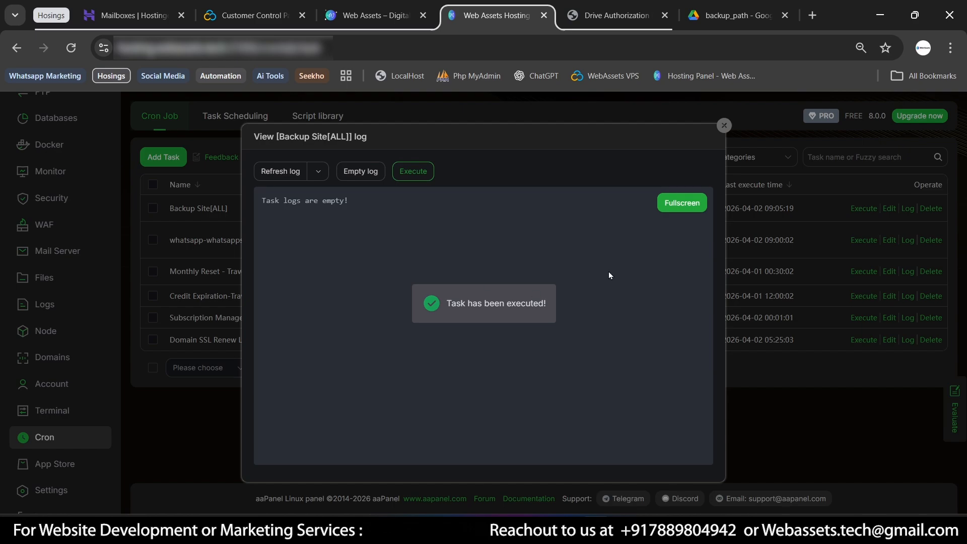
{"action": "left_click", "coordinate": [281, 176]}
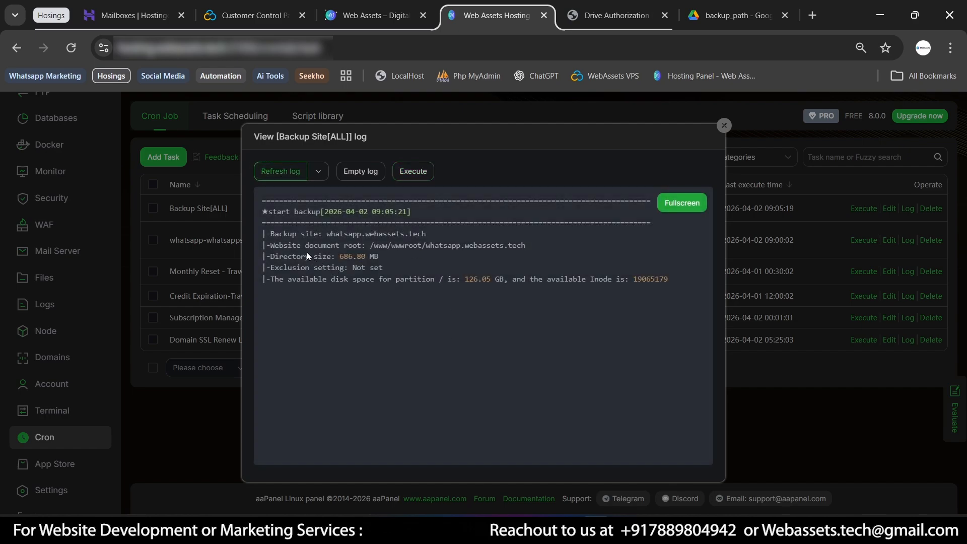
{"action": "left_click_drag", "start_coordinate": [270, 234], "coordinate": [416, 237]}
{"action": "left_click", "coordinate": [282, 212]}
{"action": "left_click_drag", "start_coordinate": [263, 224], "coordinate": [691, 279]}
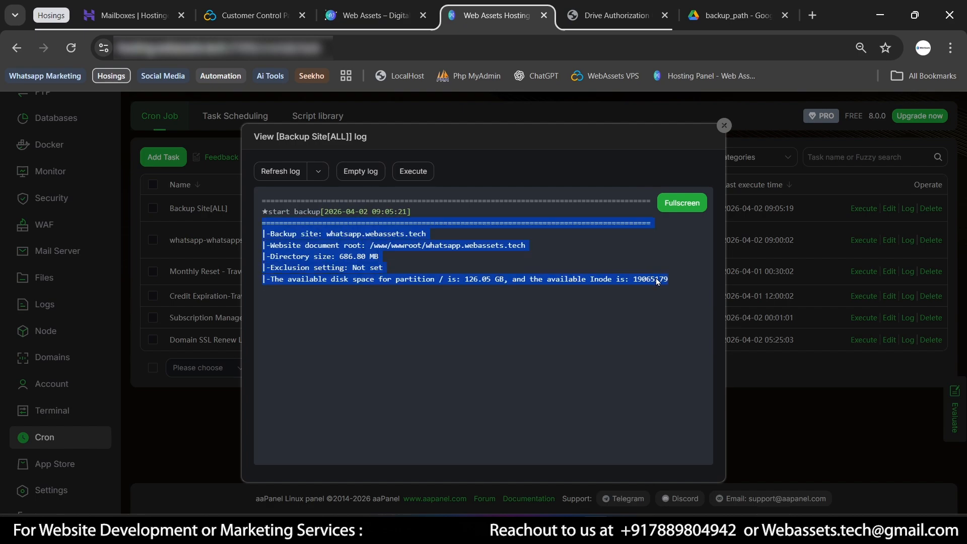
{"action": "left_click", "coordinate": [590, 299]}
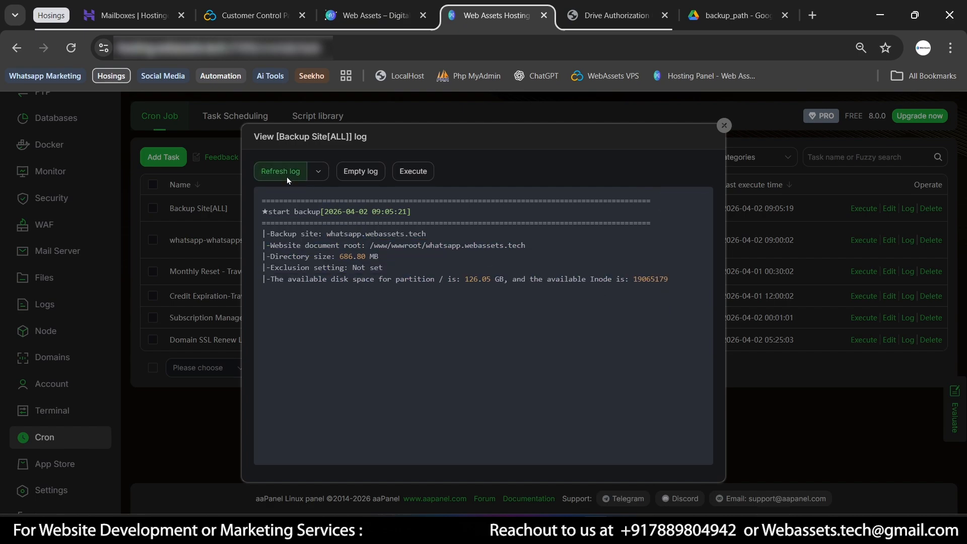
Step: Refresh the backup log repeatedly to follow the whatsapp.webassets.tech upload to Google Drive
{"action": "left_click", "coordinate": [286, 174]}
{"action": "left_click", "coordinate": [286, 177]}
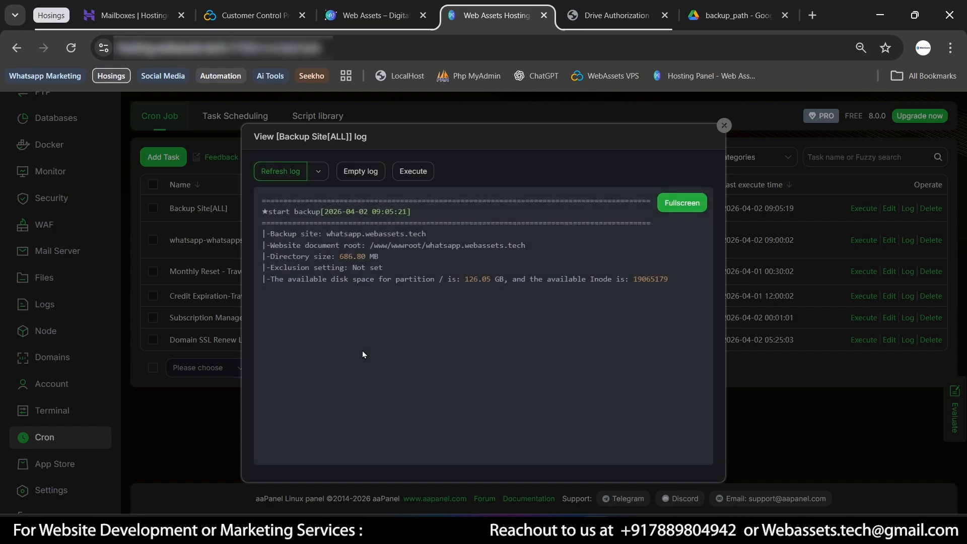
{"action": "left_click", "coordinate": [279, 181]}
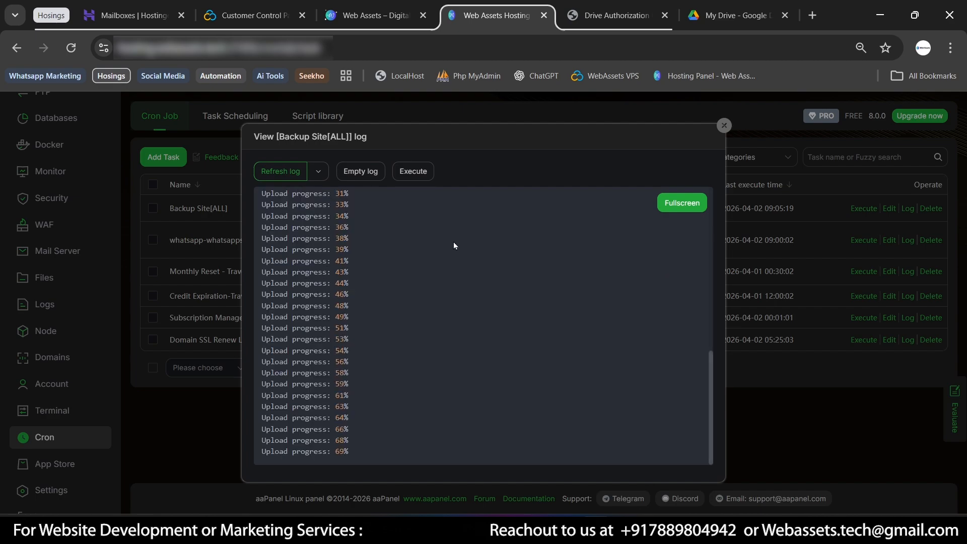
{"action": "scroll", "coordinate": [420, 286], "scroll_direction": "up", "scroll_amount": 5}
{"action": "scroll", "coordinate": [419, 283], "scroll_direction": "up", "scroll_amount": 2}
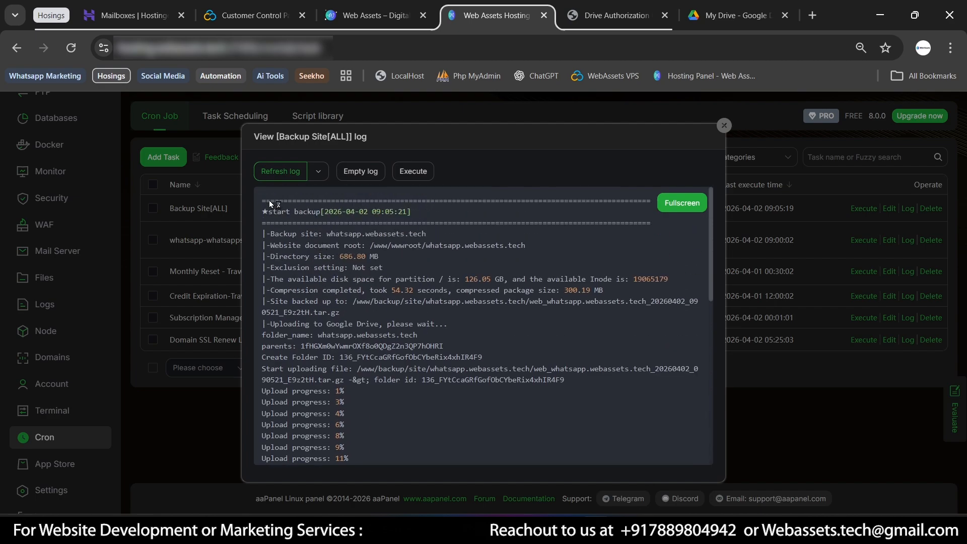
{"action": "left_click", "coordinate": [277, 174]}
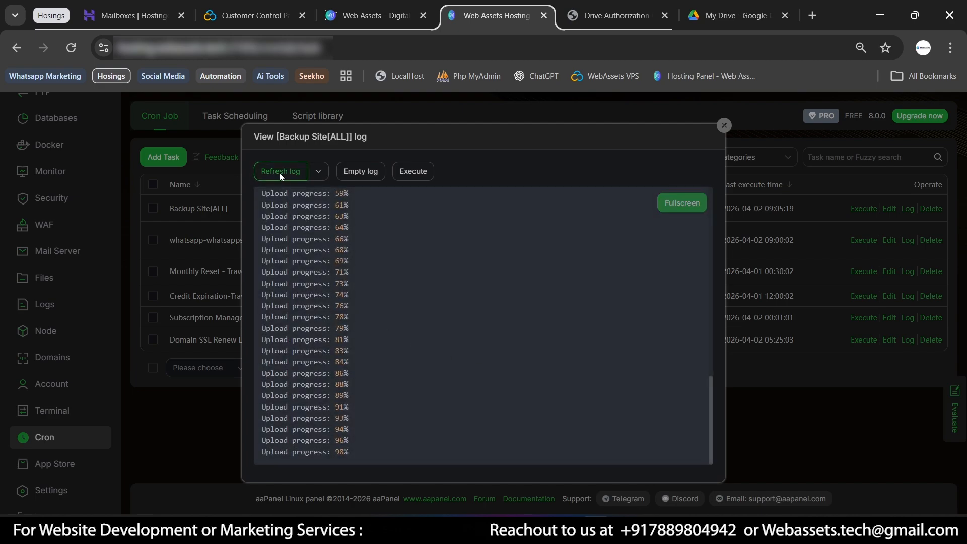
{"action": "left_click", "coordinate": [280, 172]}
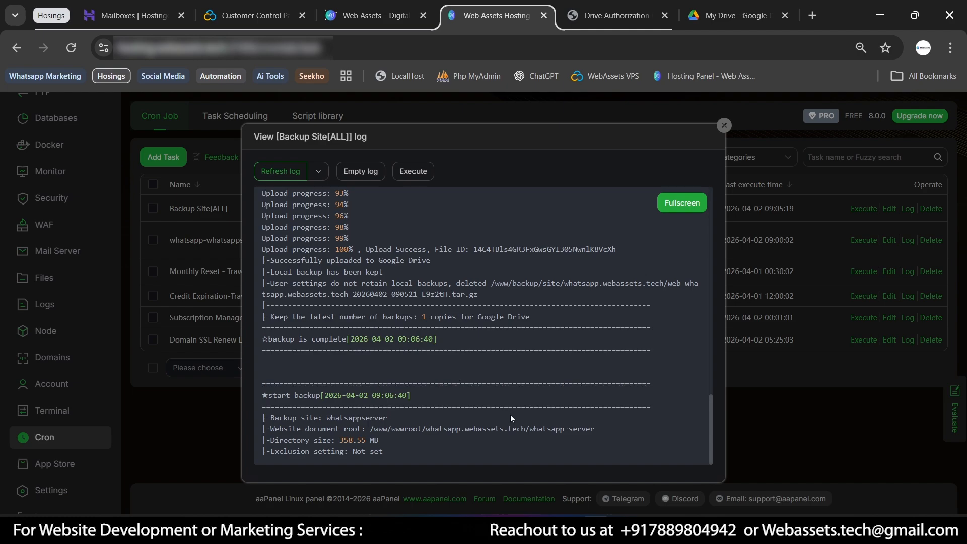
Step: Refresh the log again and read through the first site's backup entries from start to completion
{"action": "left_click", "coordinate": [276, 174]}
{"action": "left_click", "coordinate": [276, 173]}
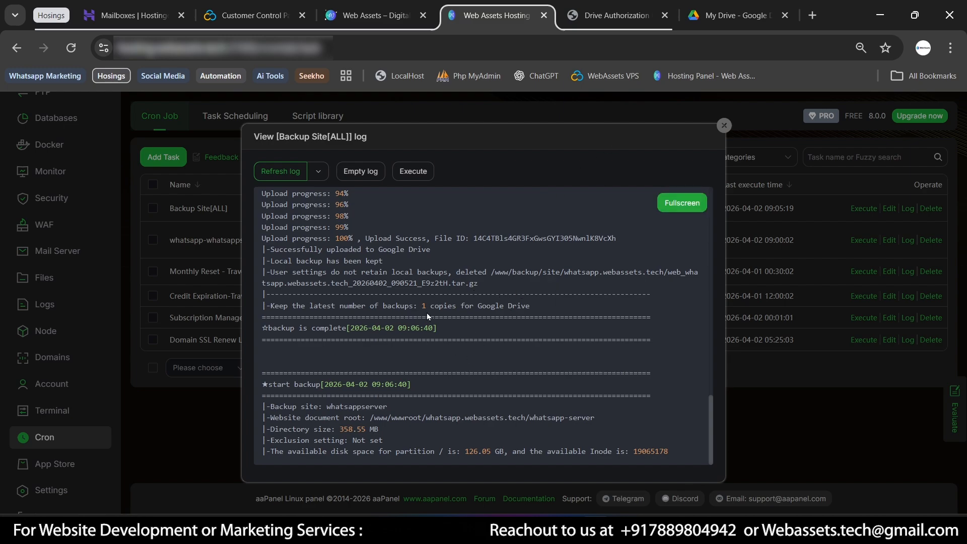
{"action": "left_click", "coordinate": [281, 170]}
{"action": "scroll", "coordinate": [495, 359], "scroll_direction": "up", "scroll_amount": 2}
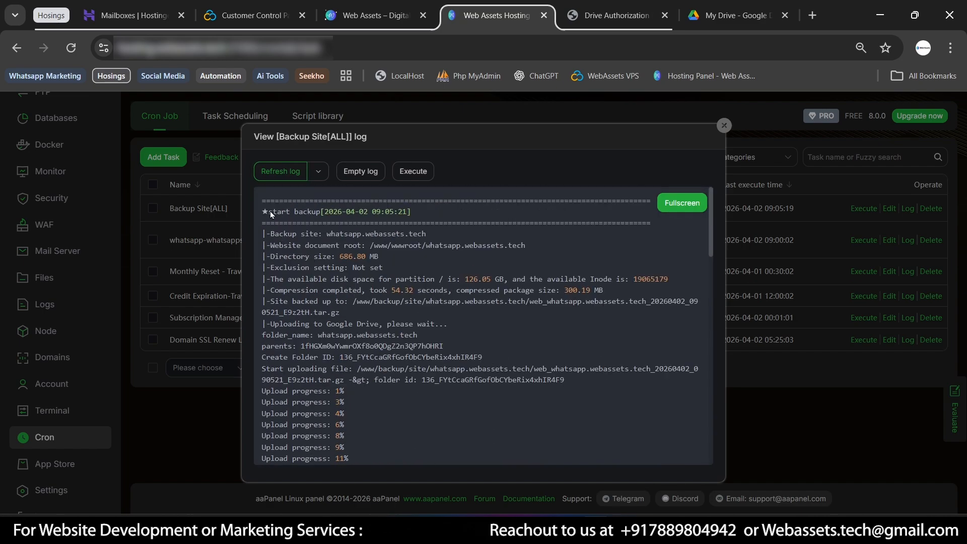
{"action": "left_click_drag", "start_coordinate": [264, 198], "coordinate": [458, 400]}
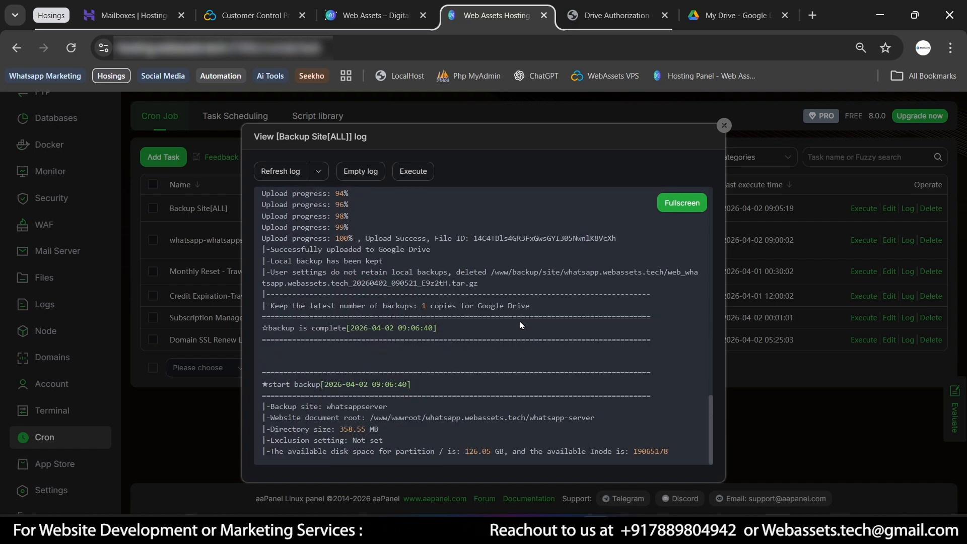
{"action": "scroll", "coordinate": [521, 325], "scroll_direction": "up", "scroll_amount": 15}
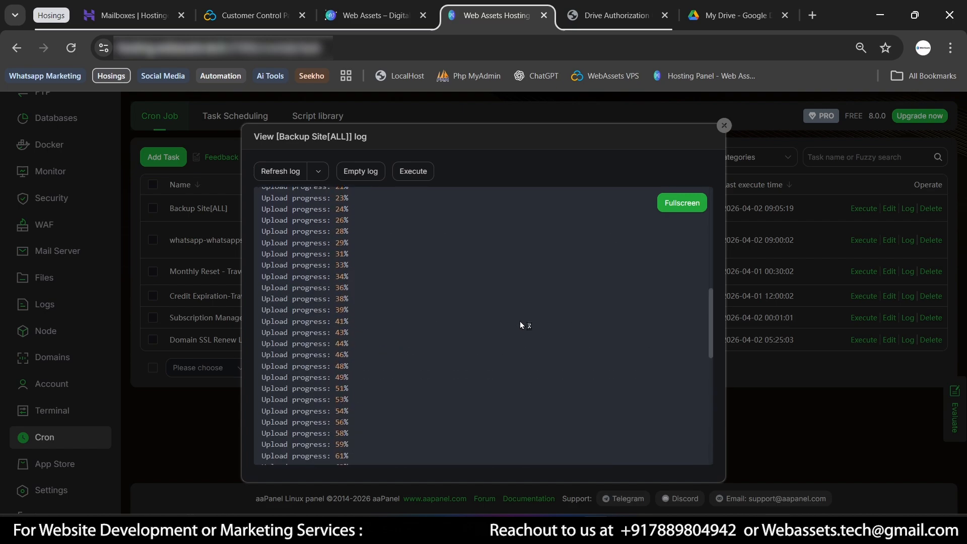
Step: Switch to Google Drive, reload My Drive, and open the site folder inside backup_path
{"action": "left_click", "coordinate": [722, 11]}
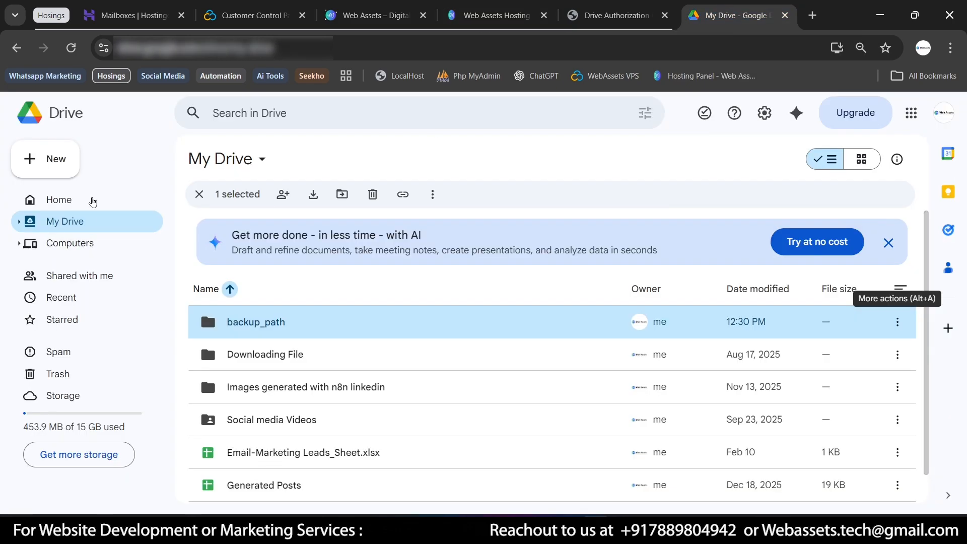
{"action": "left_click", "coordinate": [71, 47]}
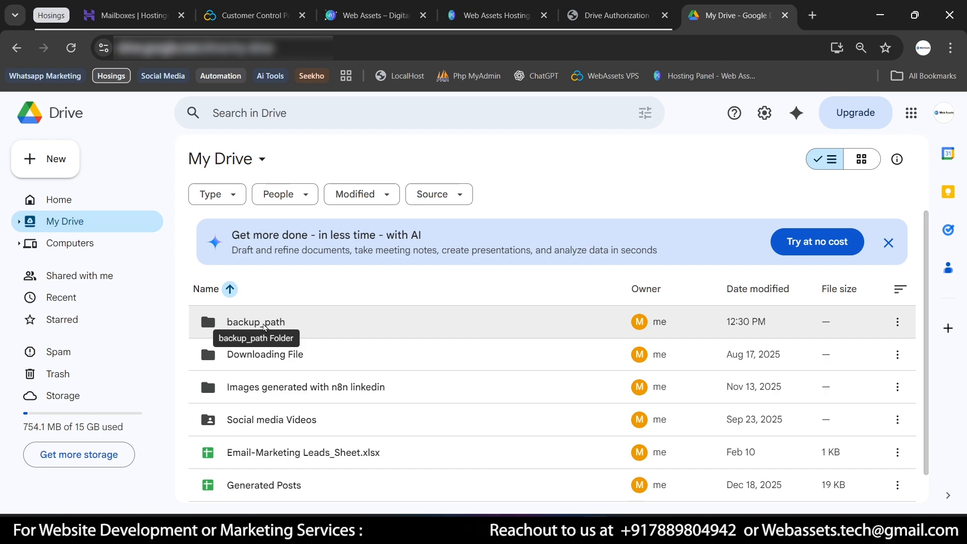
{"action": "left_click", "coordinate": [263, 327]}
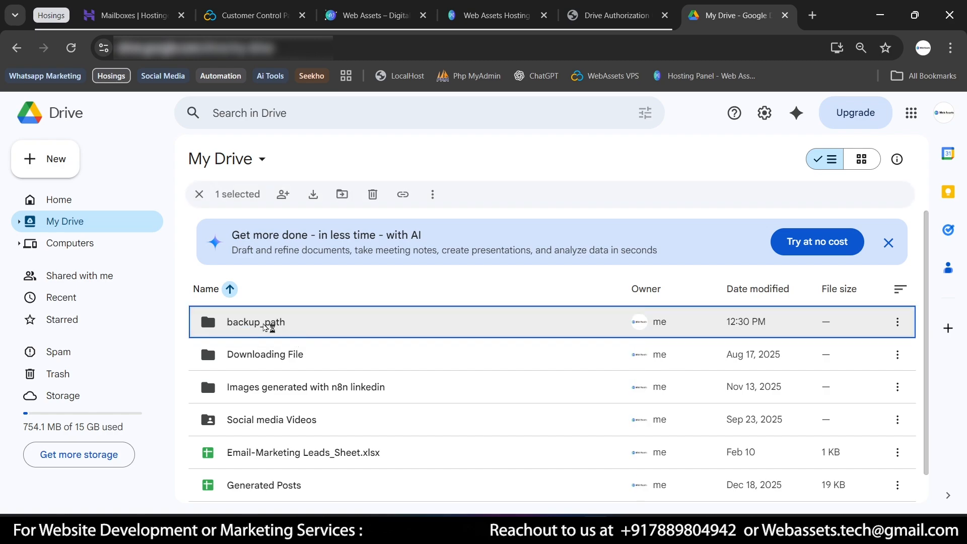
{"action": "double_click", "coordinate": [264, 326]}
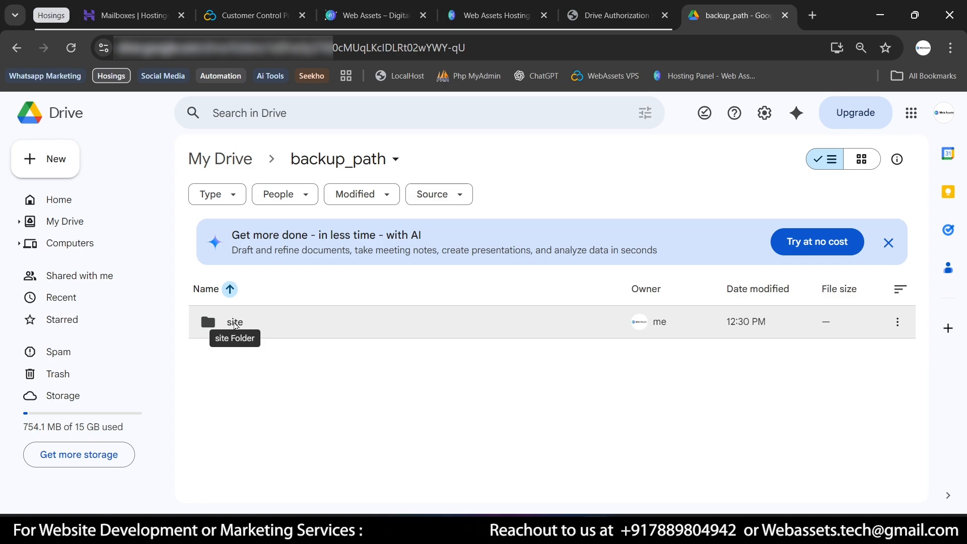
{"action": "double_click", "coordinate": [235, 325]}
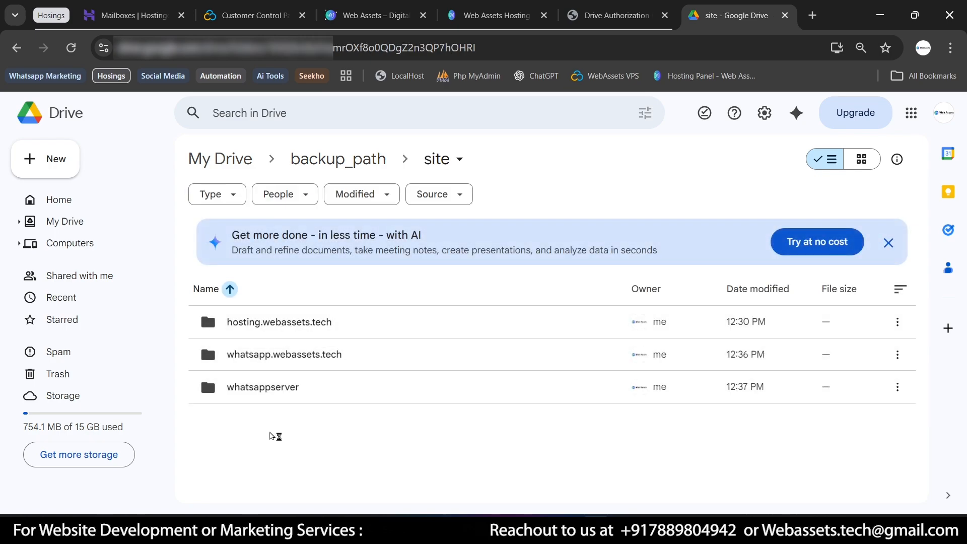
Step: Examine the website backup folders in site and the archive inside hosting.webassets.tech, and leave Google Drive
{"action": "left_click_drag", "start_coordinate": [254, 446], "coordinate": [465, 314]}
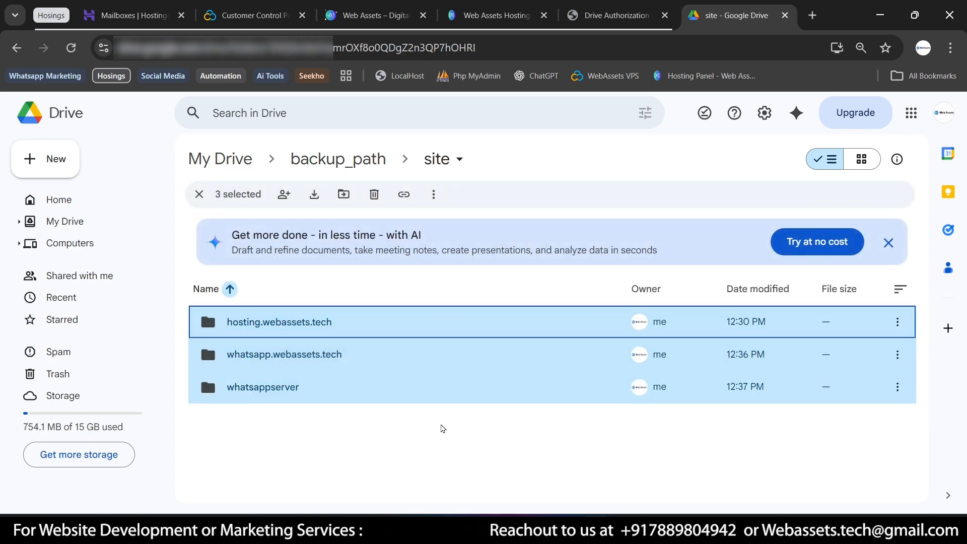
{"action": "left_click", "coordinate": [378, 427]}
{"action": "left_click_drag", "start_coordinate": [245, 437], "coordinate": [542, 321]}
{"action": "left_click_drag", "start_coordinate": [307, 432], "coordinate": [542, 313]}
{"action": "left_click", "coordinate": [316, 459]}
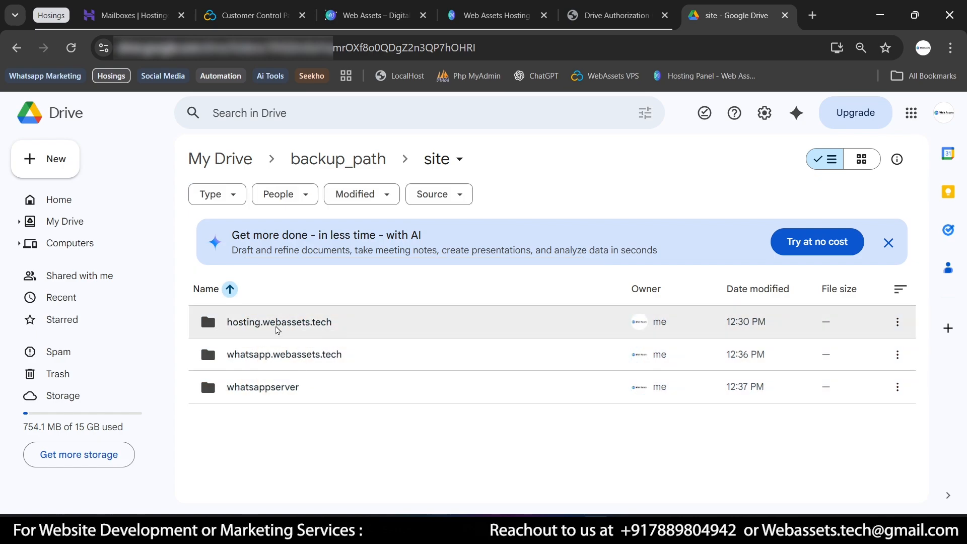
{"action": "double_click", "coordinate": [274, 327]}
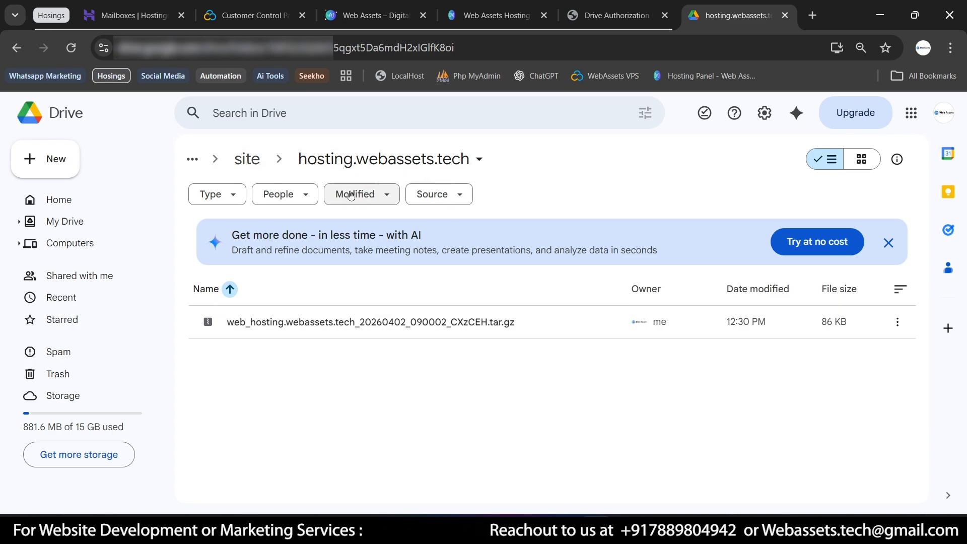
{"action": "left_click", "coordinate": [247, 160]}
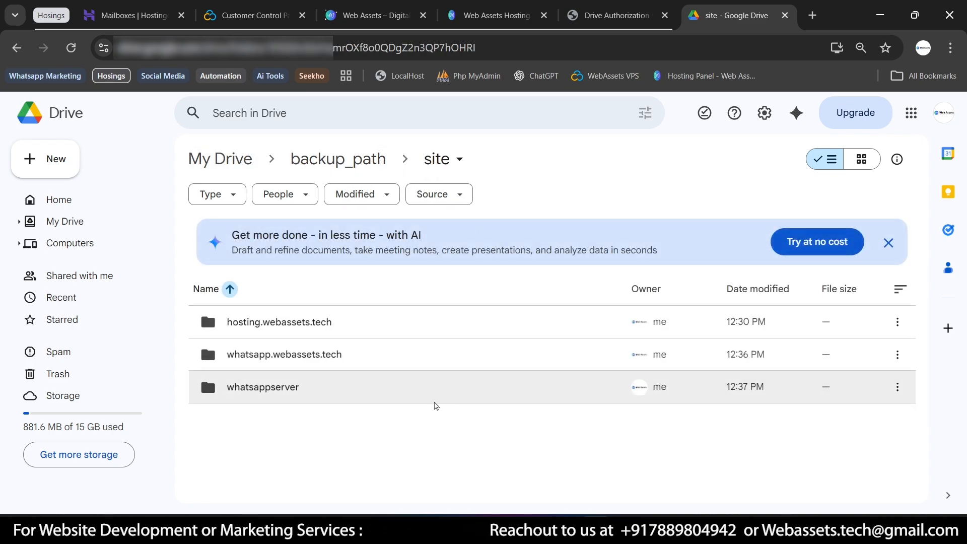
{"action": "left_click", "coordinate": [646, 5]}
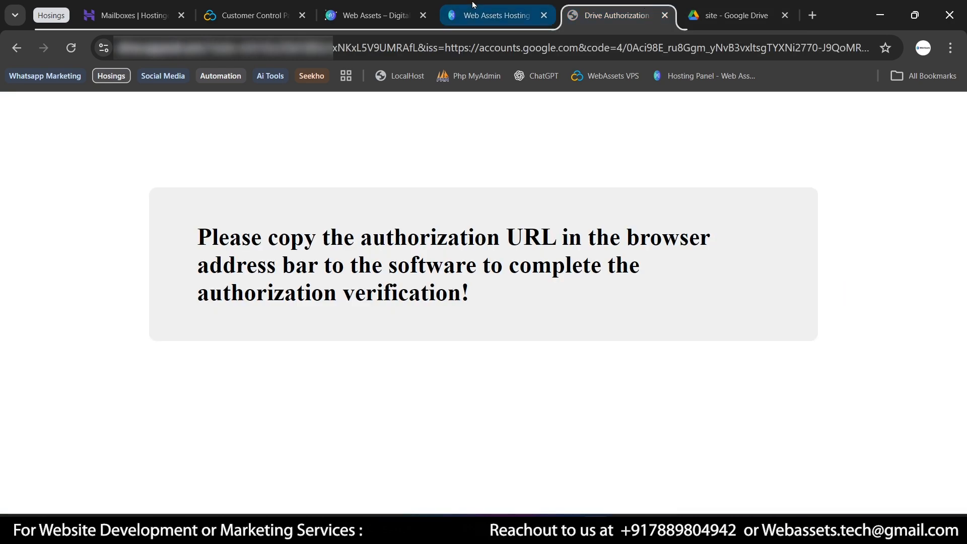
Step: Return to the aaPanel cron jobs, close the log, reload the list, and start a new Backup Database task
{"action": "left_click", "coordinate": [475, 6]}
{"action": "left_click", "coordinate": [723, 126]}
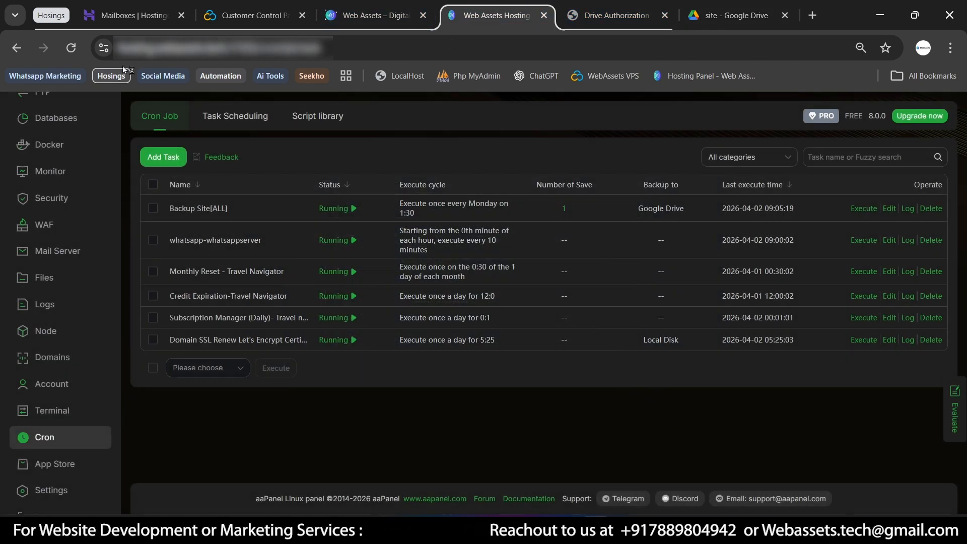
{"action": "key", "text": "F5"}
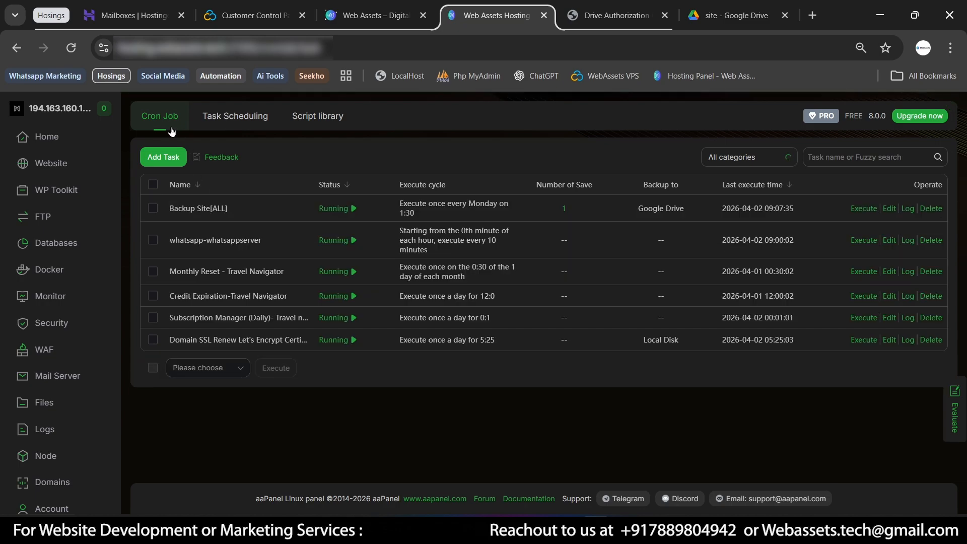
{"action": "left_click", "coordinate": [160, 157]}
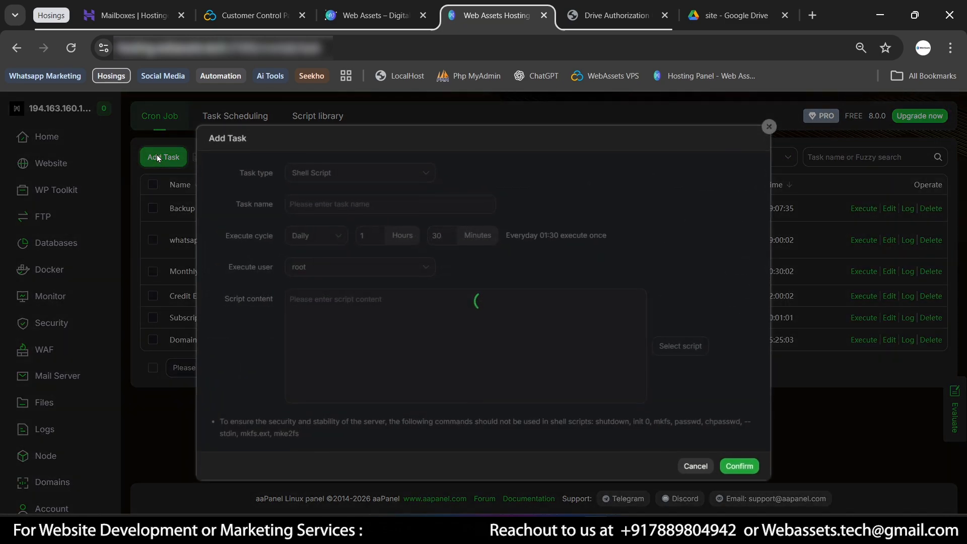
{"action": "left_click", "coordinate": [360, 177]}
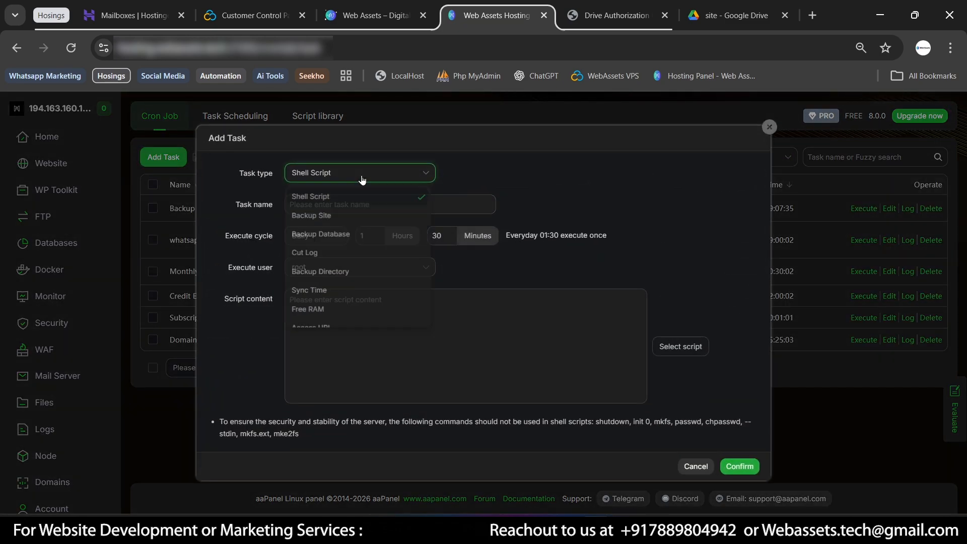
{"action": "left_click", "coordinate": [337, 238]}
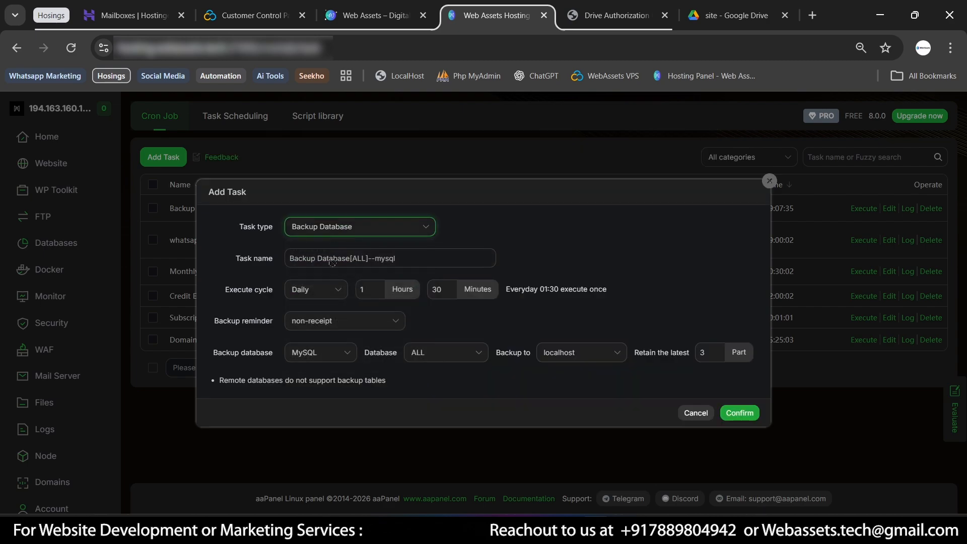
Step: Set the database backup's execute cycle to Weekly, on Monday at hour 3
{"action": "left_click", "coordinate": [300, 297]}
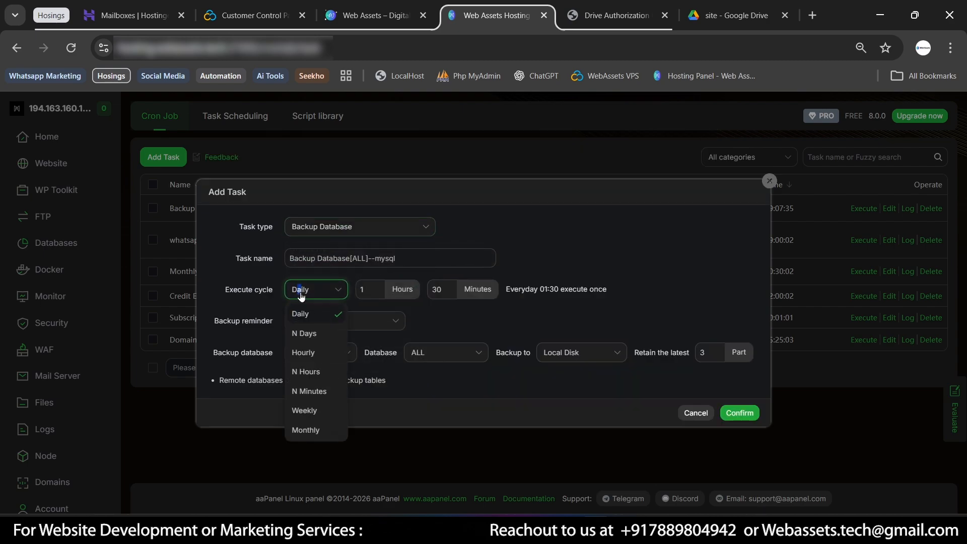
{"action": "left_click", "coordinate": [305, 411]}
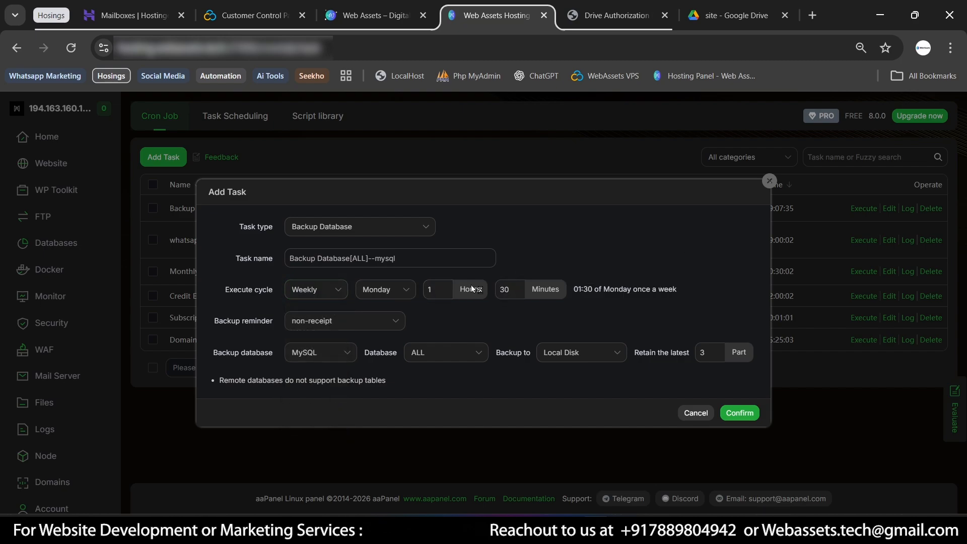
{"action": "left_click", "coordinate": [438, 289]}
{"action": "key", "text": "BackSpace"}
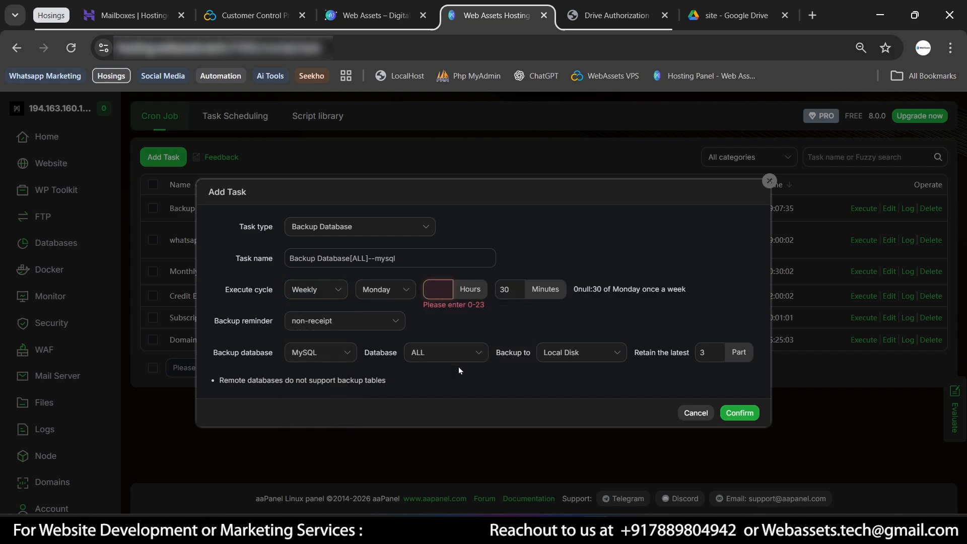
{"action": "type", "text": "3"}
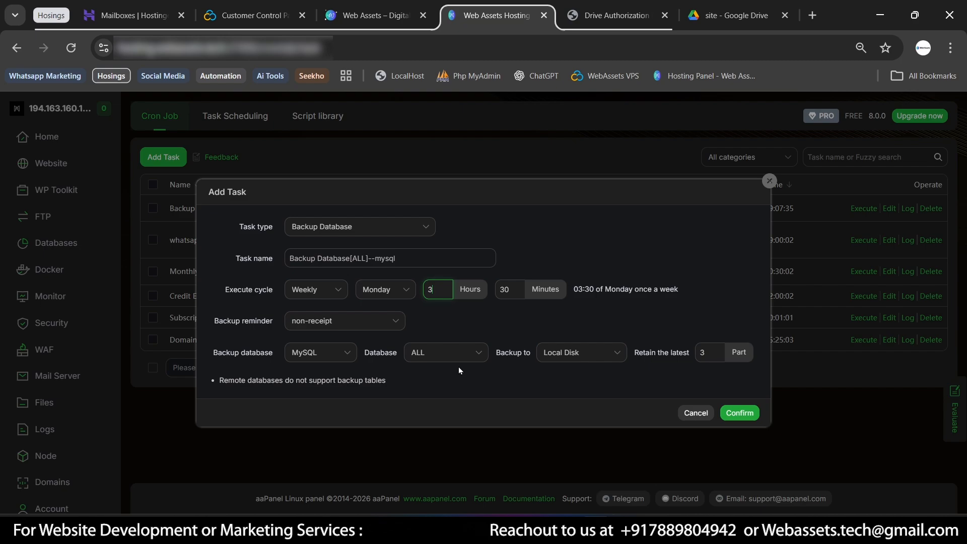
{"action": "left_click", "coordinate": [588, 247]}
Step: Choose non-receipt as the backup reminder, and MySQL with ALL as the databases to back up
{"action": "left_click", "coordinate": [378, 328]}
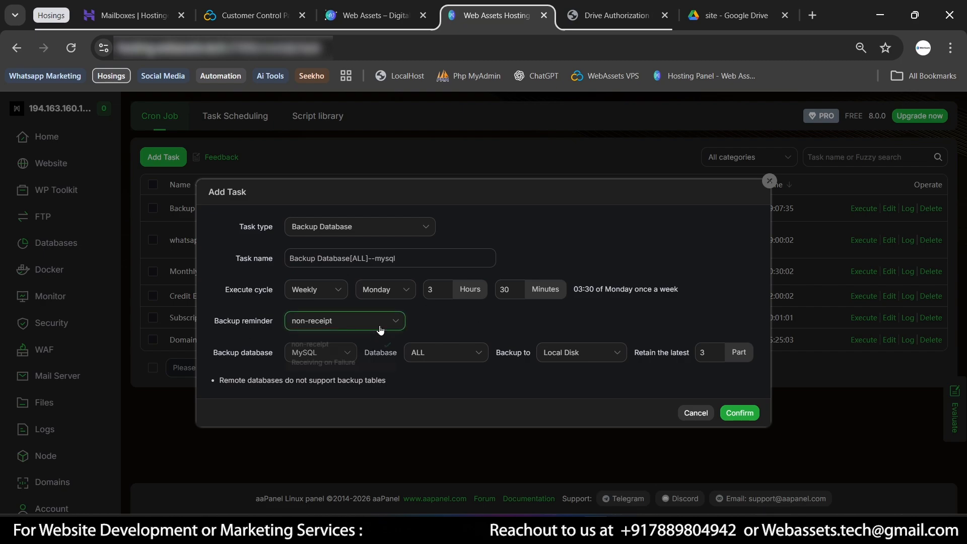
{"action": "left_click", "coordinate": [315, 348]}
{"action": "left_click", "coordinate": [337, 358]}
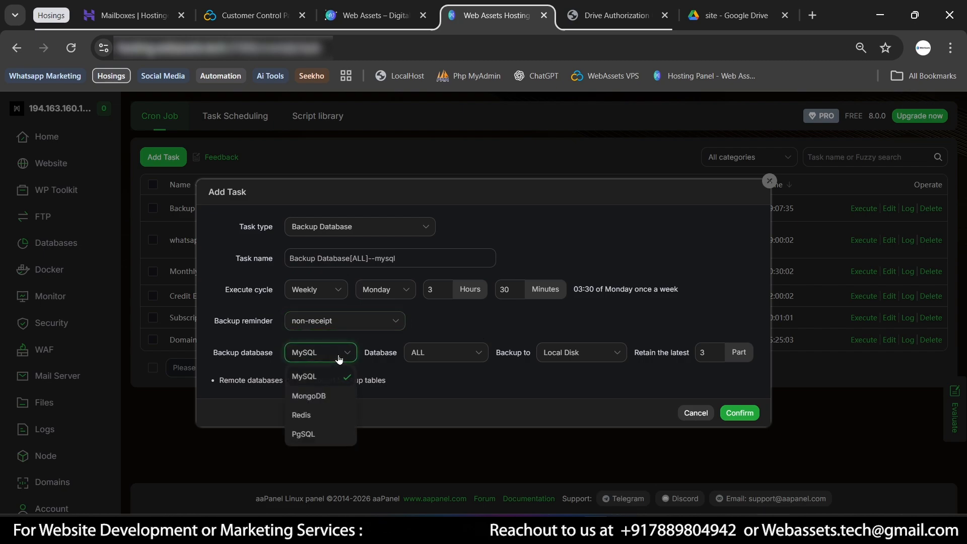
{"action": "left_click", "coordinate": [312, 377]}
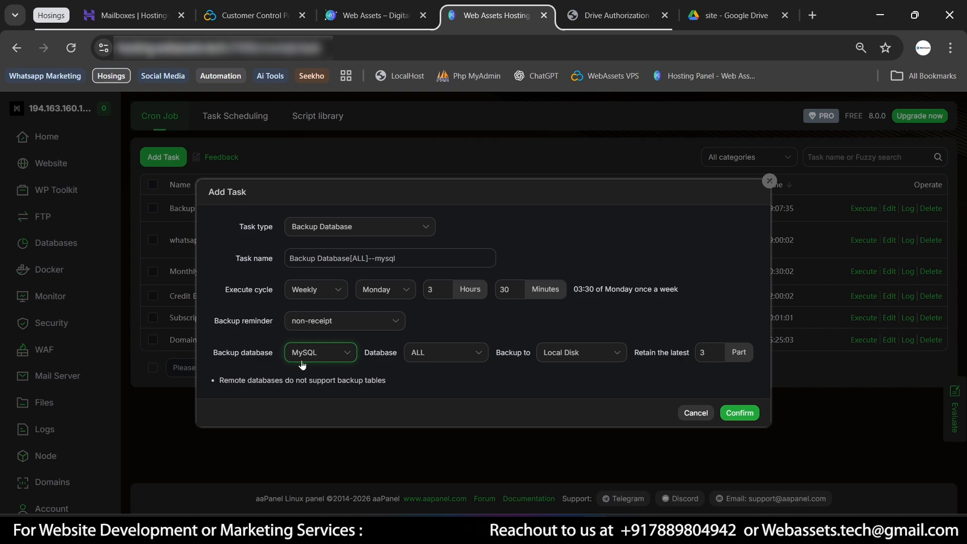
{"action": "left_click", "coordinate": [442, 355]}
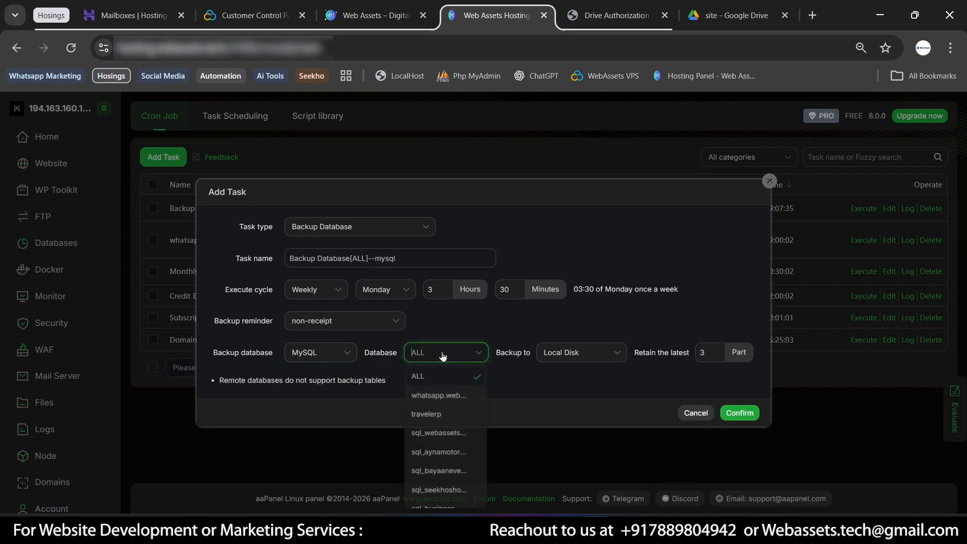
{"action": "left_click", "coordinate": [428, 378]}
Step: Back up to Google Drive retaining the latest 1 copy, disable keeping local backups, and save the task
{"action": "left_click", "coordinate": [602, 361]}
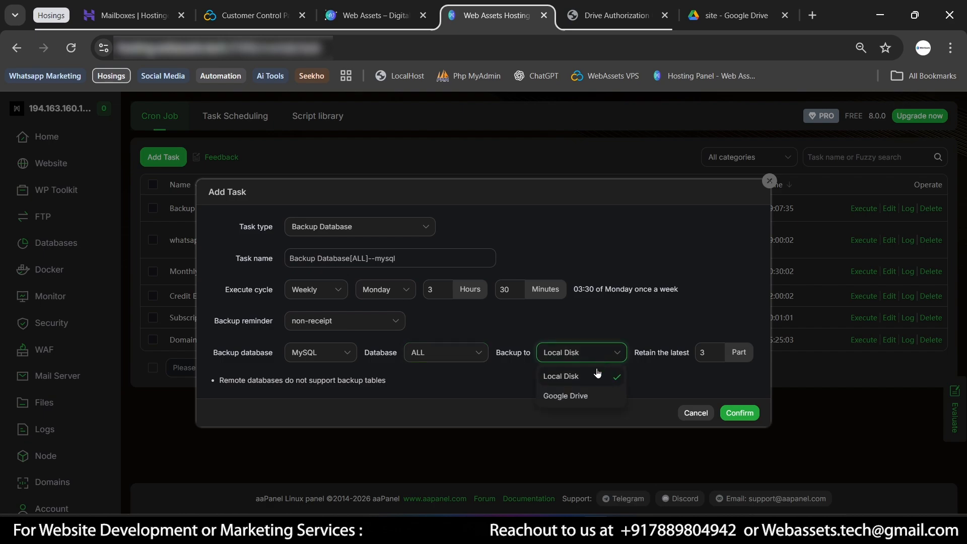
{"action": "left_click", "coordinate": [577, 397]}
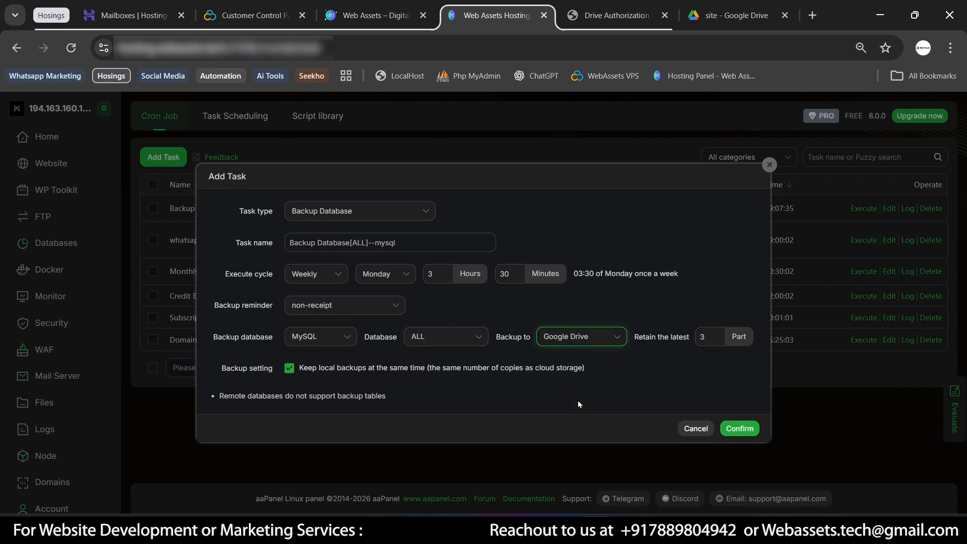
{"action": "left_click", "coordinate": [718, 342]}
{"action": "key", "text": "BackSpace"}
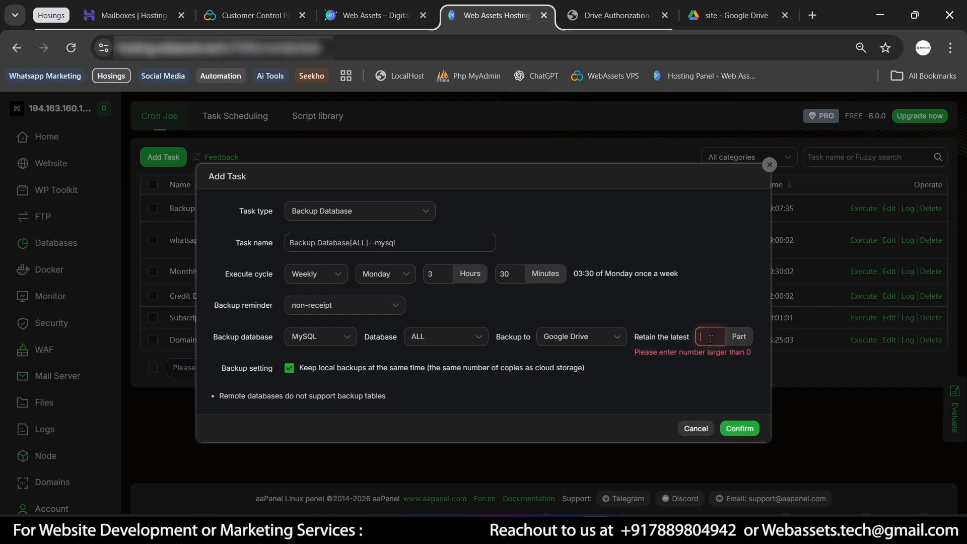
{"action": "type", "text": "1"}
{"action": "left_click", "coordinate": [638, 386]}
{"action": "left_click", "coordinate": [289, 372]}
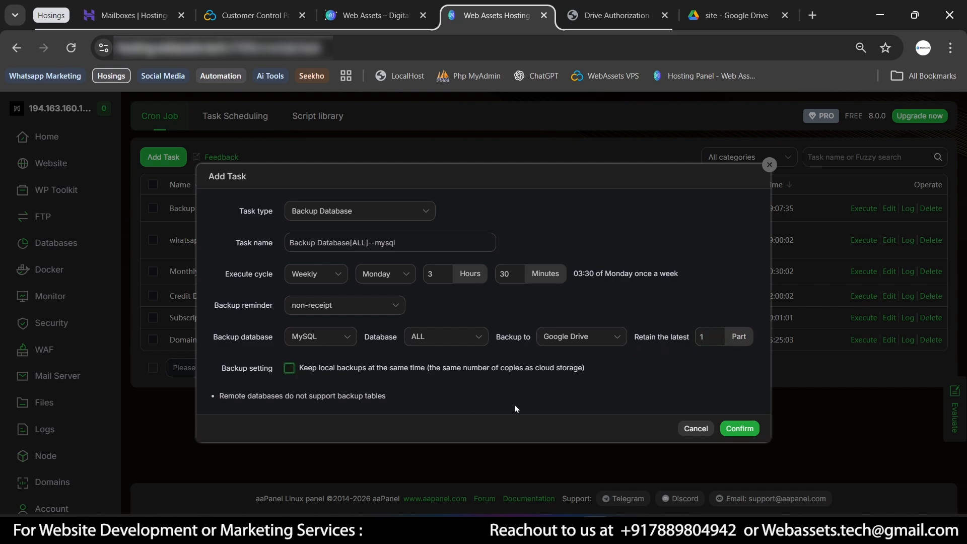
{"action": "left_click", "coordinate": [739, 427]}
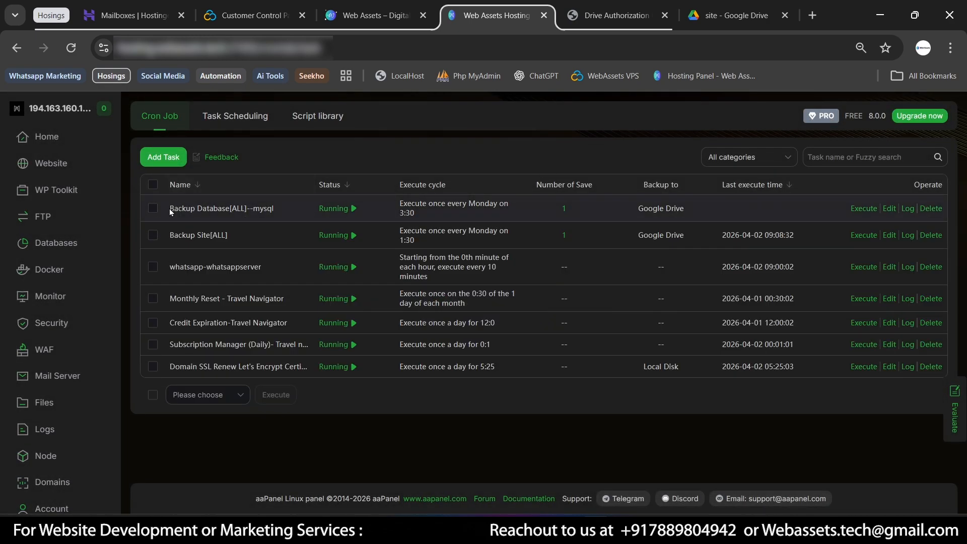
Step: Check the Backup Database[ALL]--mysql and Backup Site[ALL] tasks in the cron list
{"action": "left_click_drag", "start_coordinate": [170, 211], "coordinate": [279, 208]}
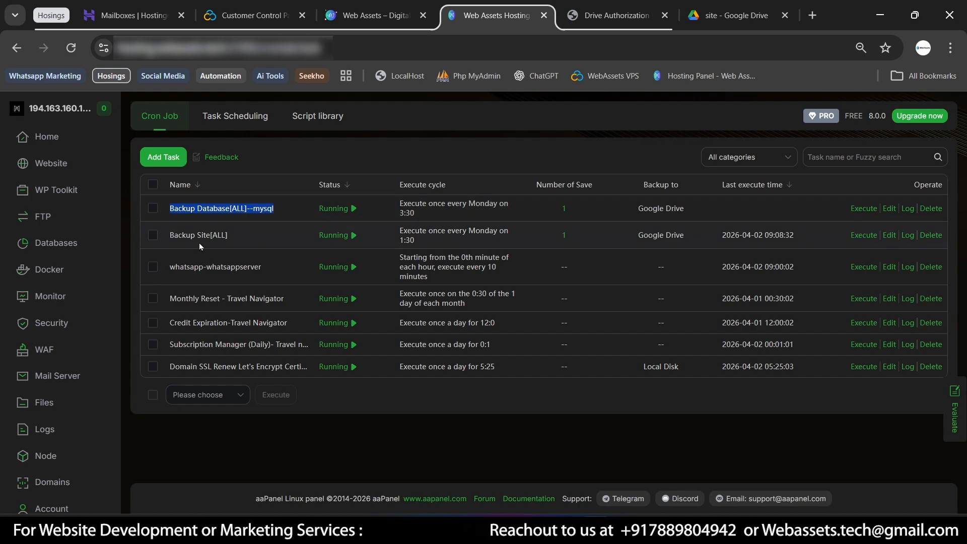
{"action": "left_click_drag", "start_coordinate": [168, 238], "coordinate": [235, 236]}
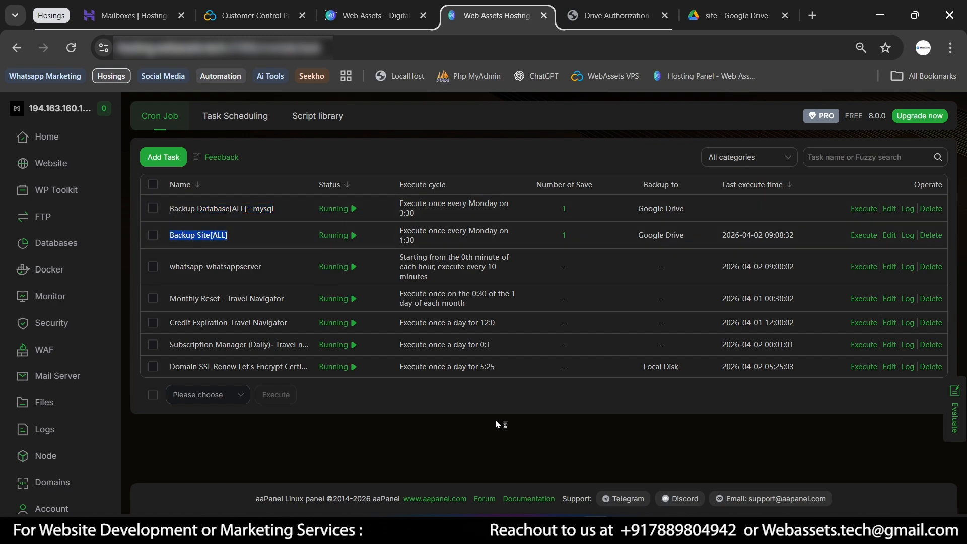
{"action": "left_click", "coordinate": [443, 467]}
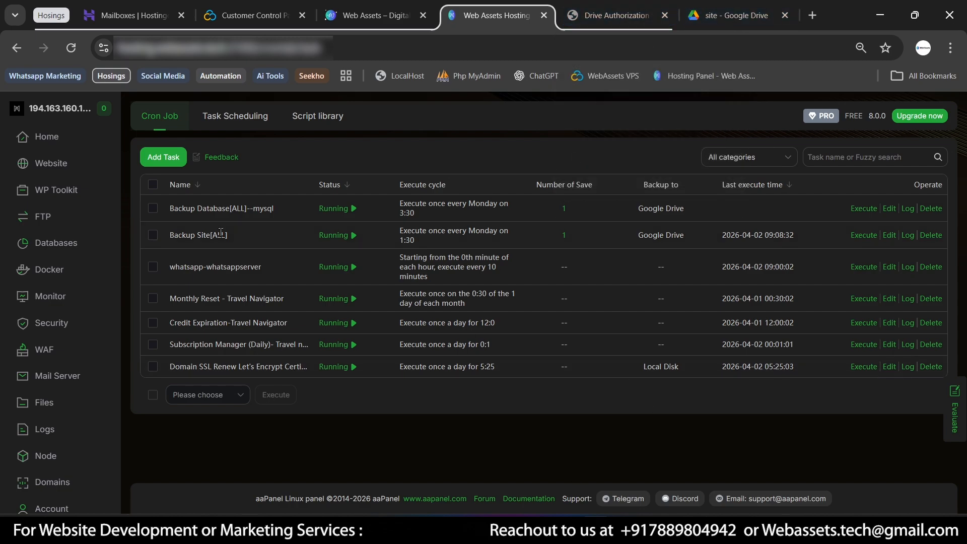
Step: Open the Backup Site[ALL] log, read through its entries and upload progress, and close it
{"action": "left_click", "coordinate": [907, 235]}
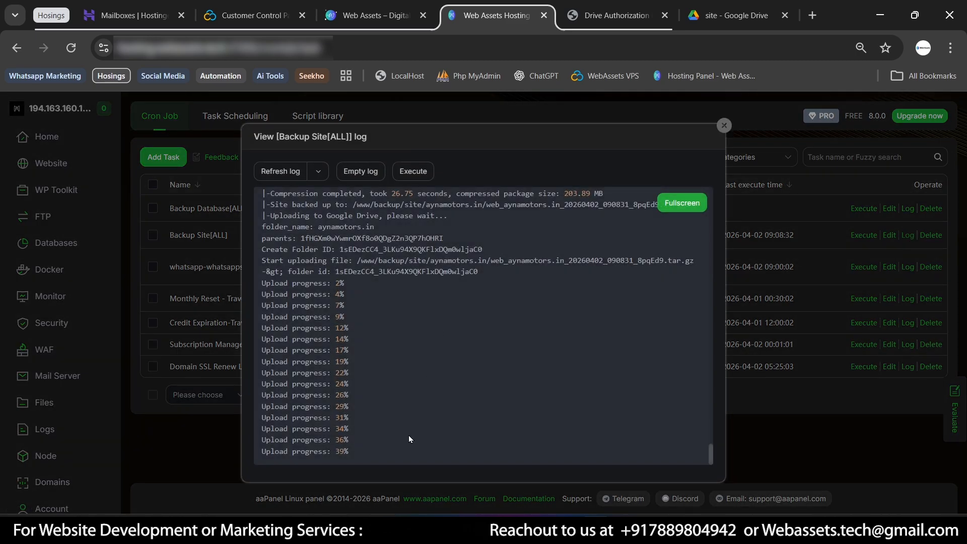
{"action": "scroll", "coordinate": [409, 439], "scroll_direction": "up", "scroll_amount": 5}
{"action": "scroll", "coordinate": [409, 436], "scroll_direction": "up", "scroll_amount": 15}
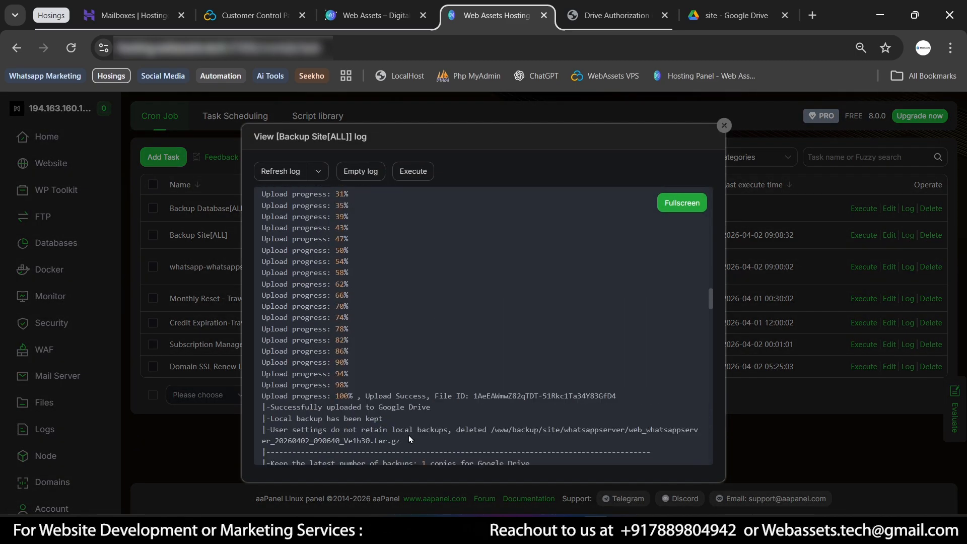
{"action": "scroll", "coordinate": [409, 438], "scroll_direction": "down", "scroll_amount": 10}
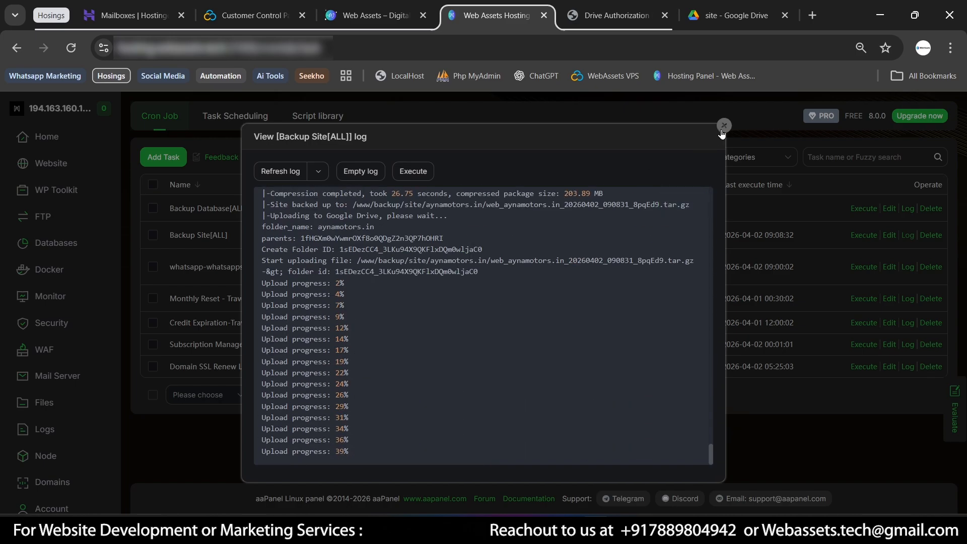
{"action": "scroll", "coordinate": [454, 350], "scroll_direction": "up", "scroll_amount": 5}
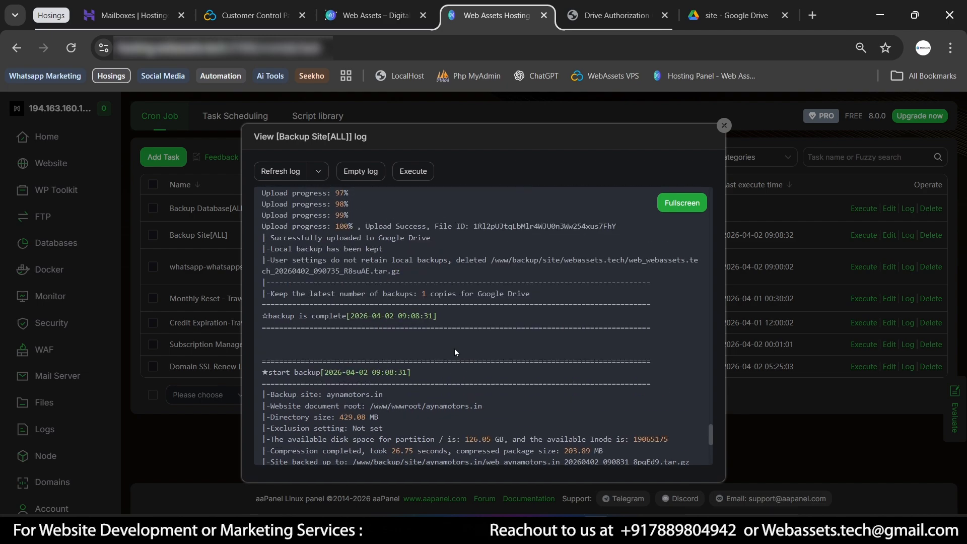
{"action": "scroll", "coordinate": [376, 357], "scroll_direction": "down", "scroll_amount": 5}
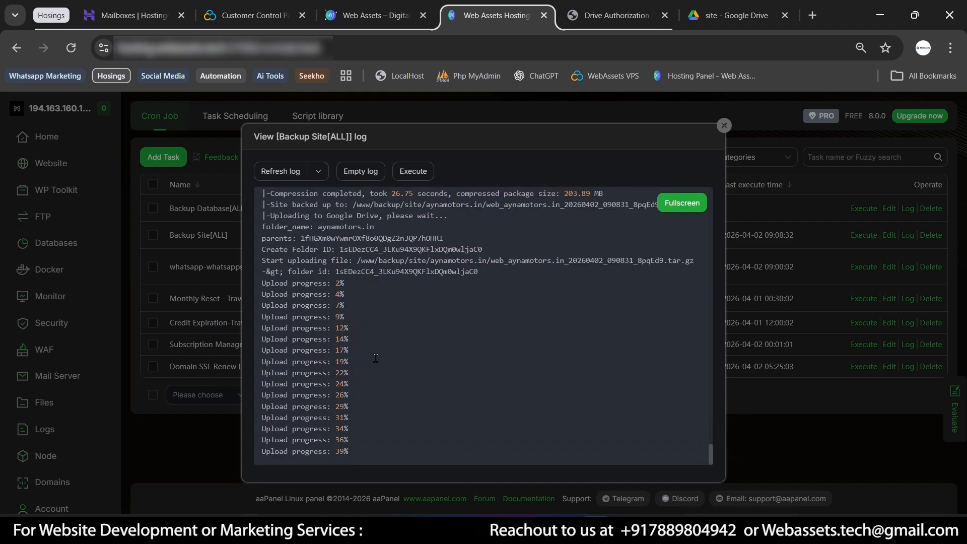
{"action": "left_click", "coordinate": [724, 129]}
Step: Switch to Google Drive, reload the site folder twice, and select the website backup folders for review
{"action": "left_click", "coordinate": [740, 8]}
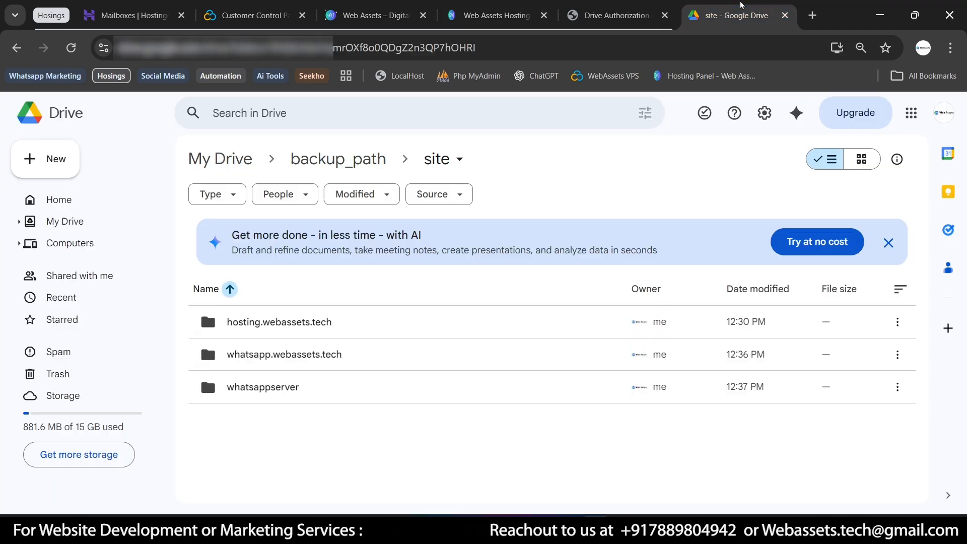
{"action": "key", "text": "F5"}
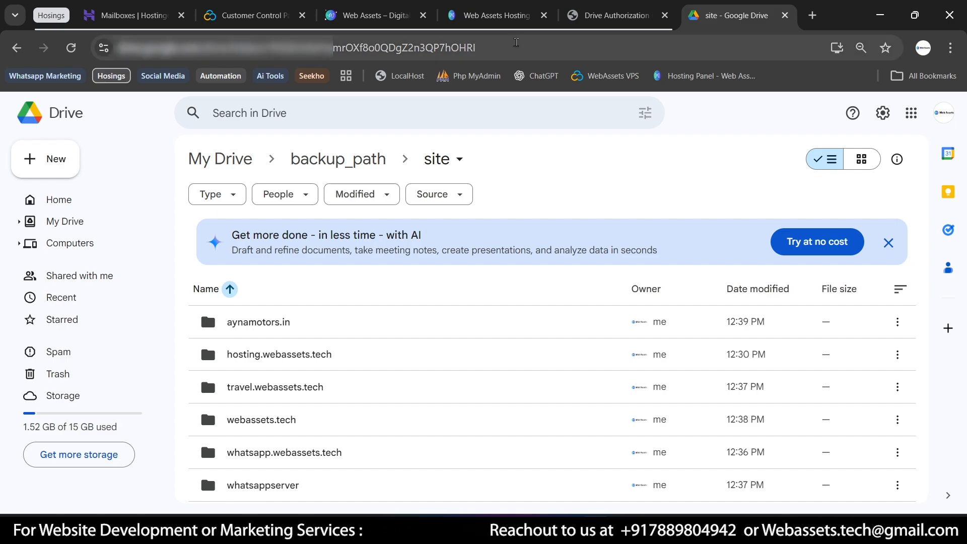
{"action": "left_click", "coordinate": [573, 45]}
{"action": "key", "text": "Return"}
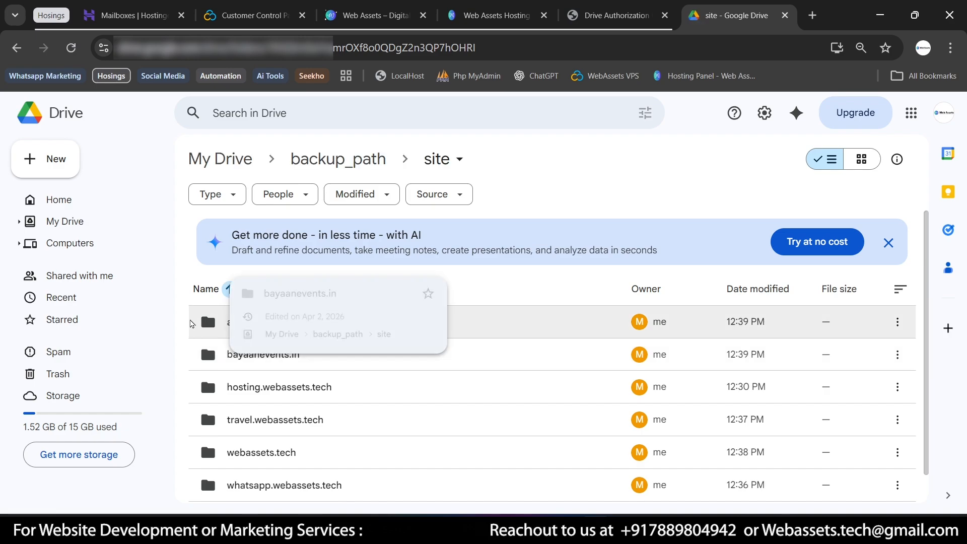
{"action": "left_click_drag", "start_coordinate": [184, 314], "coordinate": [592, 499]}
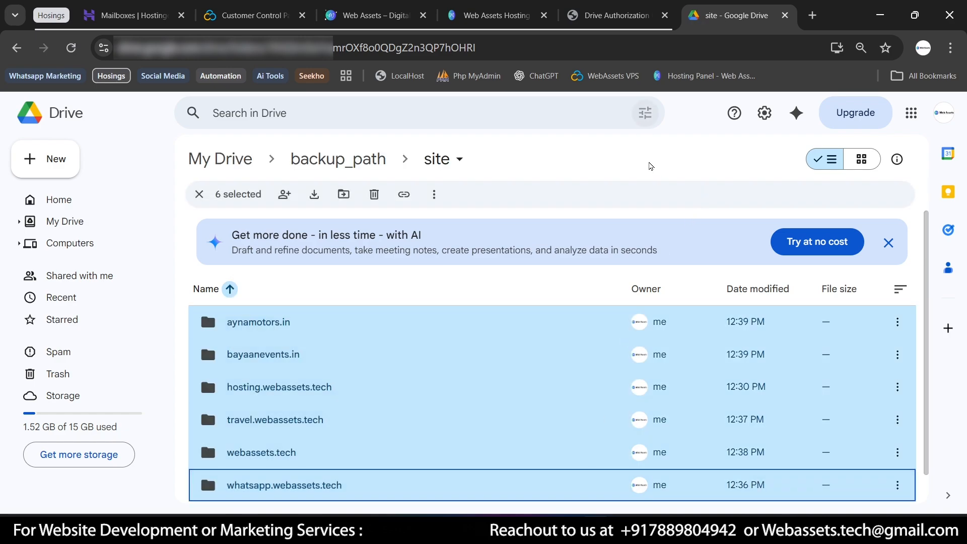